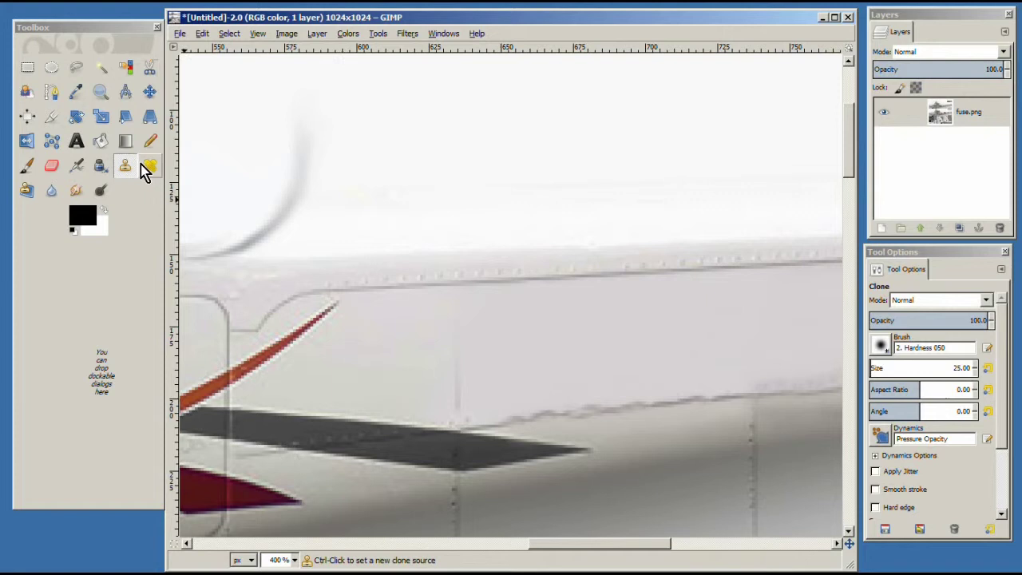
Pick the Text tool and set its font to Cambria Italic
{"action": "left_click", "coordinate": [76, 143]}
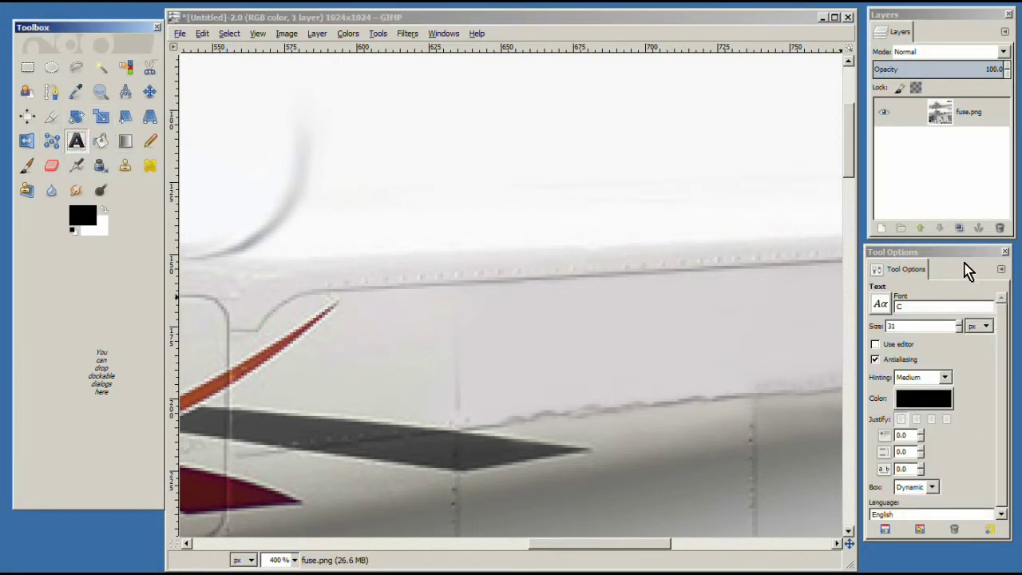
{"action": "left_click", "coordinate": [916, 306]}
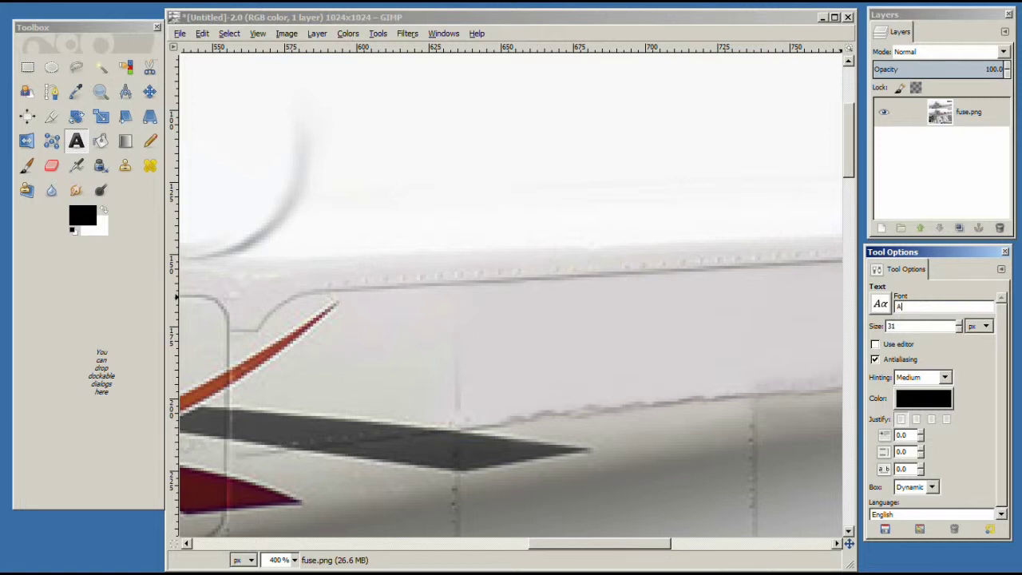
{"action": "left_click", "coordinate": [936, 310]}
{"action": "double_click", "coordinate": [914, 306]}
{"action": "type", "text": "C"}
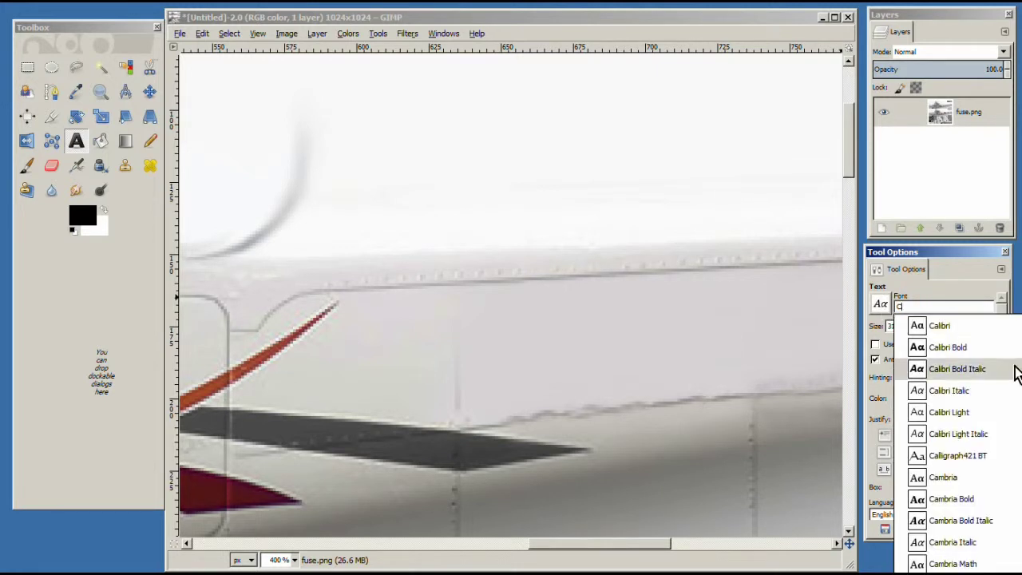
{"action": "scroll", "coordinate": [954, 443], "scroll_direction": "down", "scroll_amount": 3}
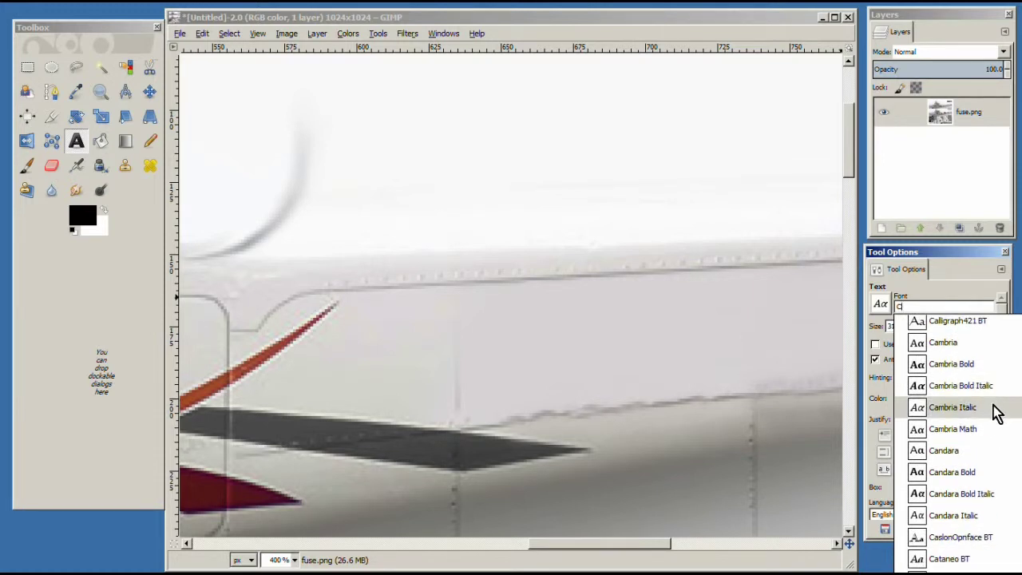
{"action": "key", "text": "Escape"}
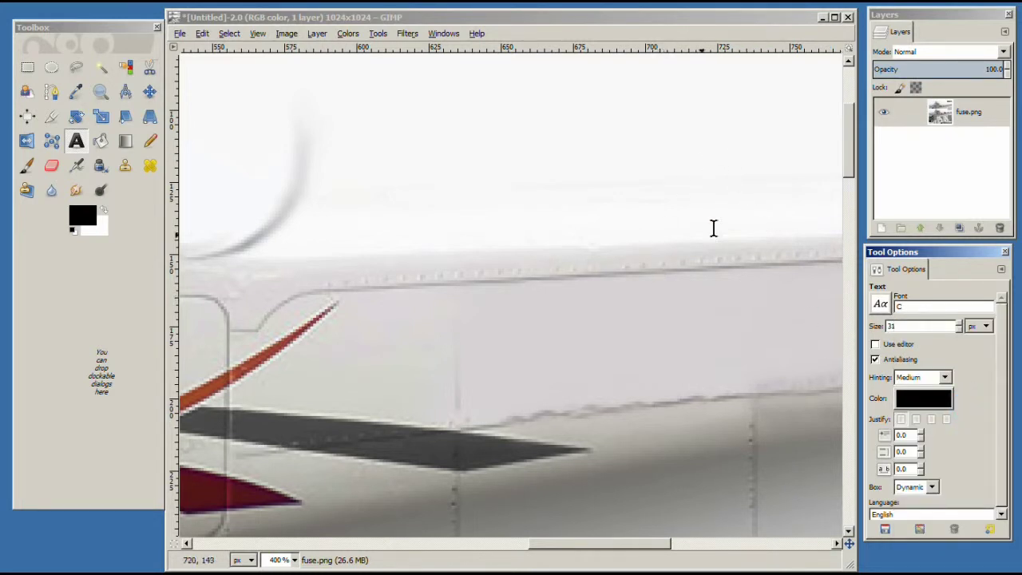
Start a text box on the fuselage panel and move the N172SP reference image window aside
{"action": "left_click", "coordinate": [454, 329]}
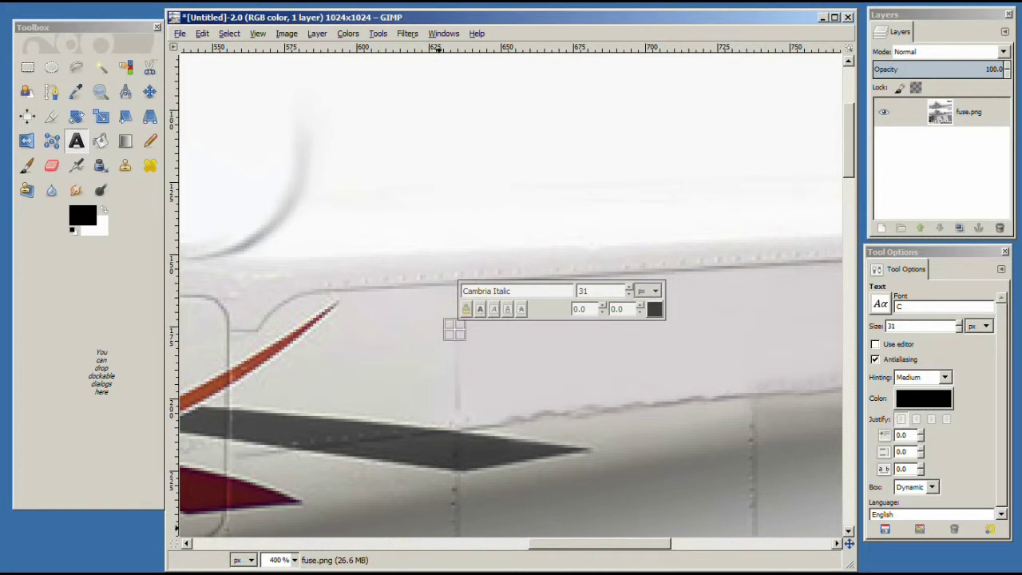
{"action": "key", "text": "alt+Tab"}
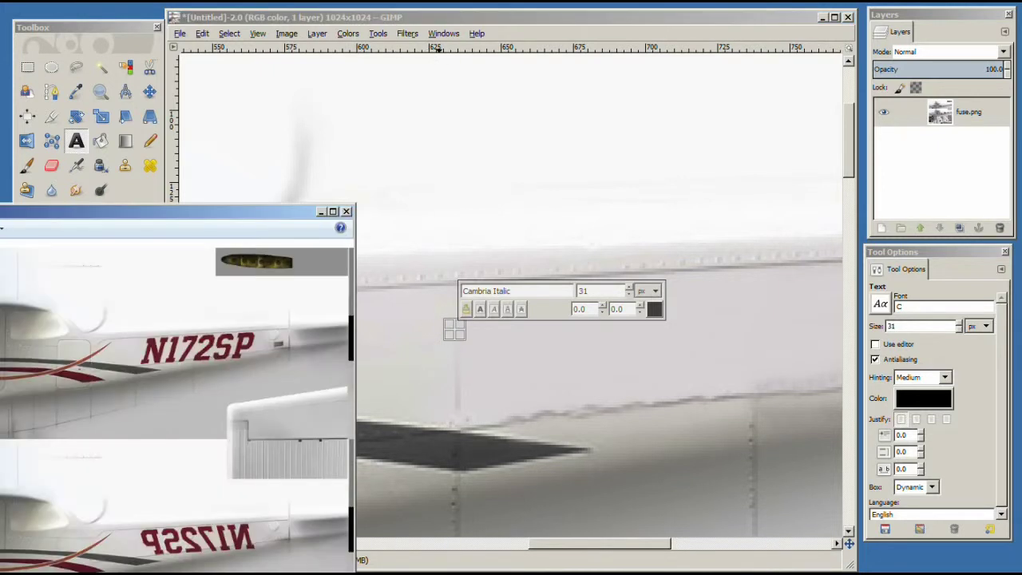
{"action": "left_click", "coordinate": [144, 228]}
{"action": "left_click_drag", "start_coordinate": [138, 228], "coordinate": [116, 234]}
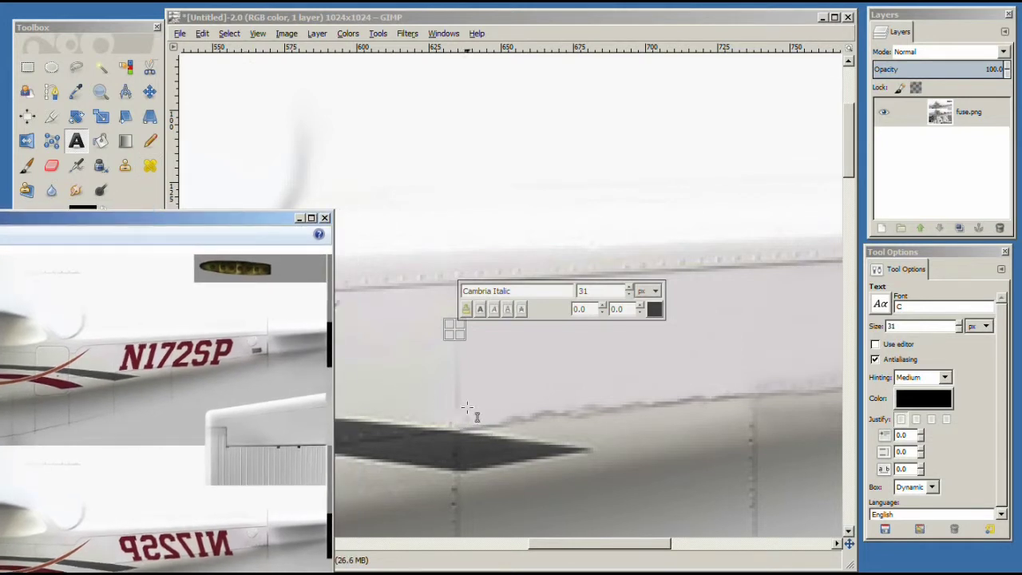
Type an italic N on the fuselage panel, nudge it slightly left and select it
{"action": "left_click", "coordinate": [473, 332]}
{"action": "left_click", "coordinate": [456, 328]}
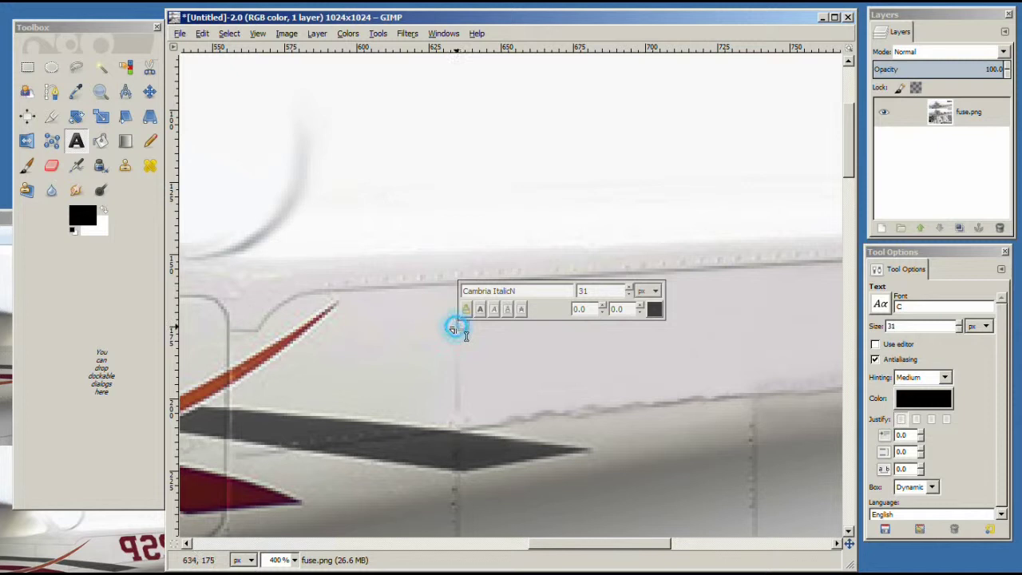
{"action": "type", "text": "N"}
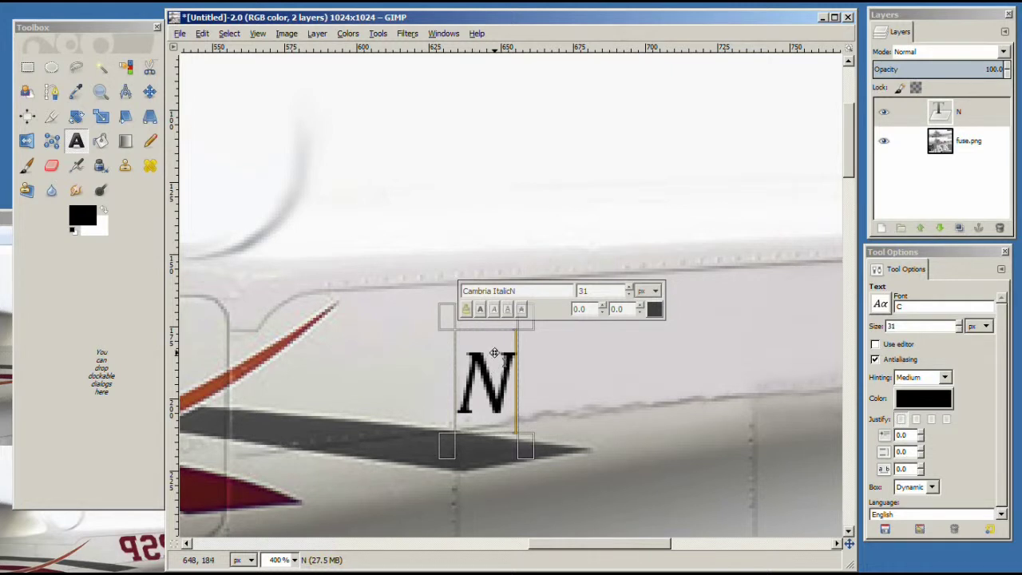
{"action": "mouse_move", "coordinate": [495, 345]}
{"action": "left_mouse_down"}
{"action": "mouse_move", "coordinate": [488, 352]}
{"action": "mouse_move", "coordinate": [500, 358]}
{"action": "left_mouse_up"}
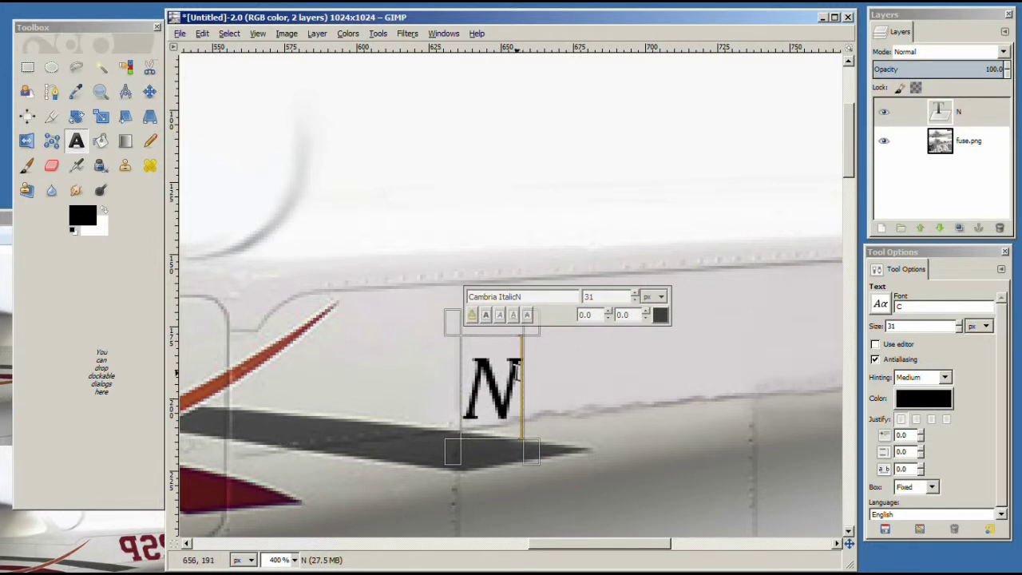
{"action": "left_click_drag", "start_coordinate": [500, 361], "coordinate": [520, 365]}
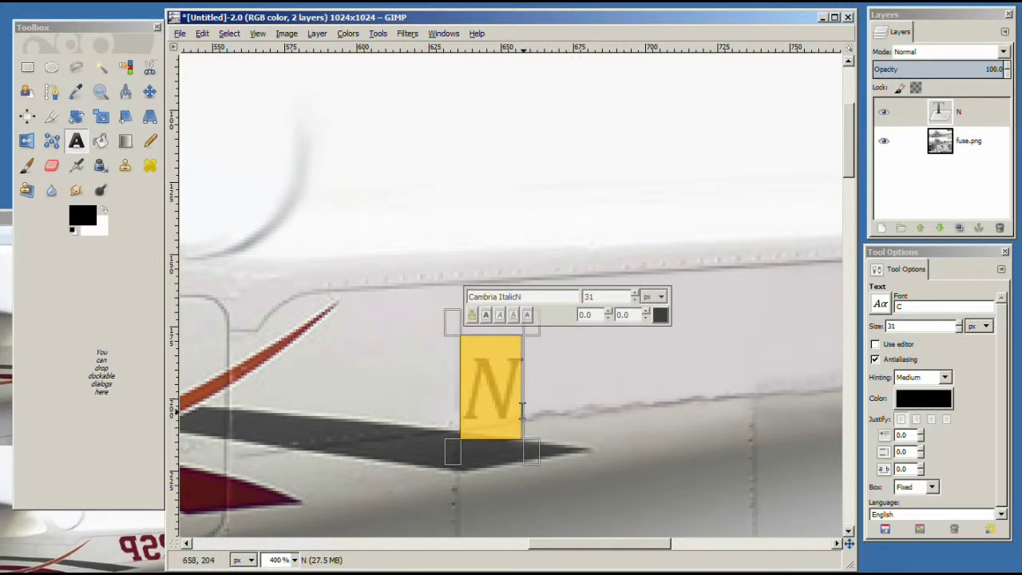
Enlarge the N to 53 px and widen its text box to show the whole letter
{"action": "left_click", "coordinate": [636, 293]}
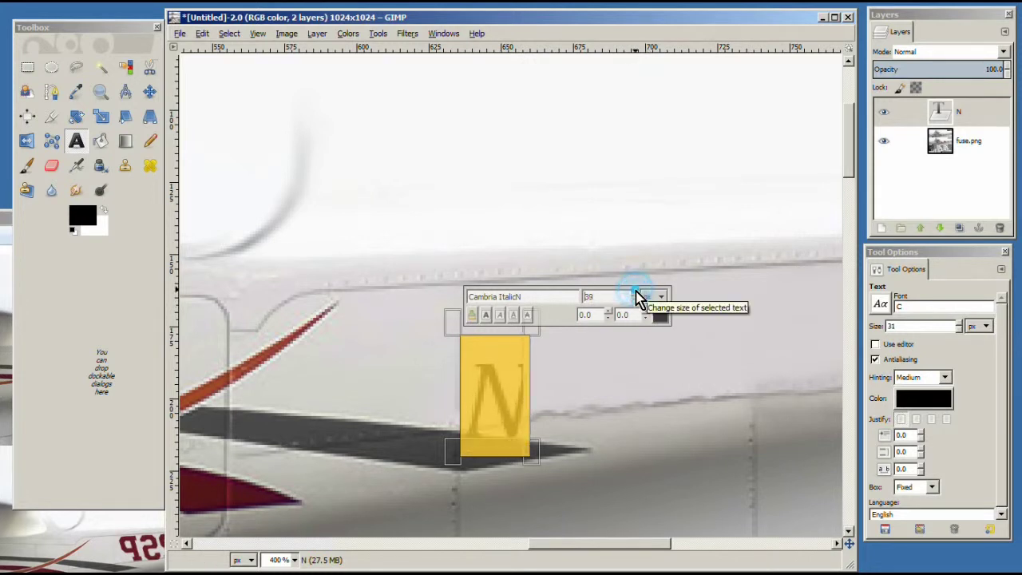
{"action": "left_click", "coordinate": [637, 294]}
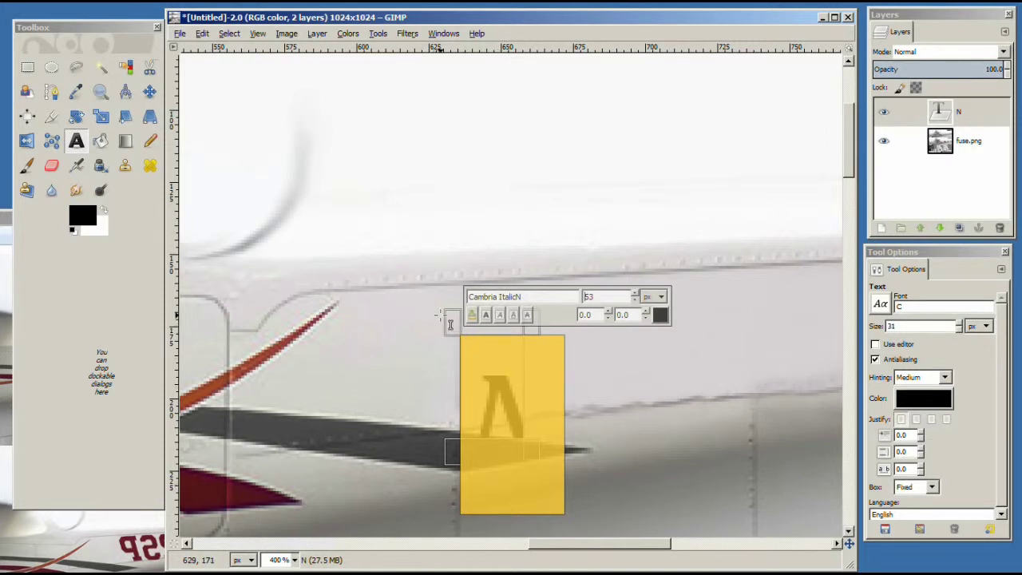
{"action": "left_click_drag", "start_coordinate": [444, 328], "coordinate": [416, 308]}
{"action": "left_click", "coordinate": [484, 463]}
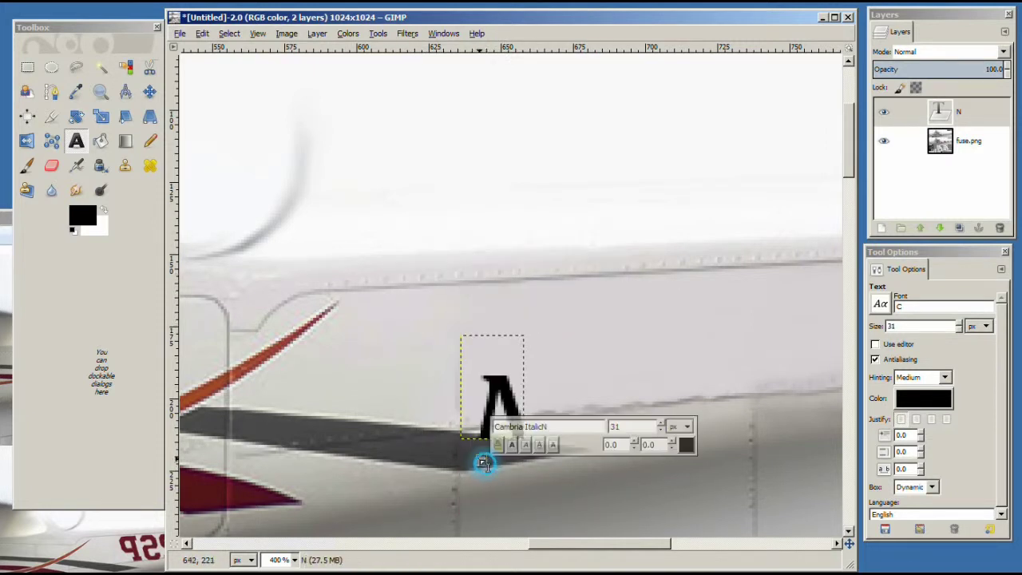
{"action": "left_click_drag", "start_coordinate": [525, 376], "coordinate": [607, 534]}
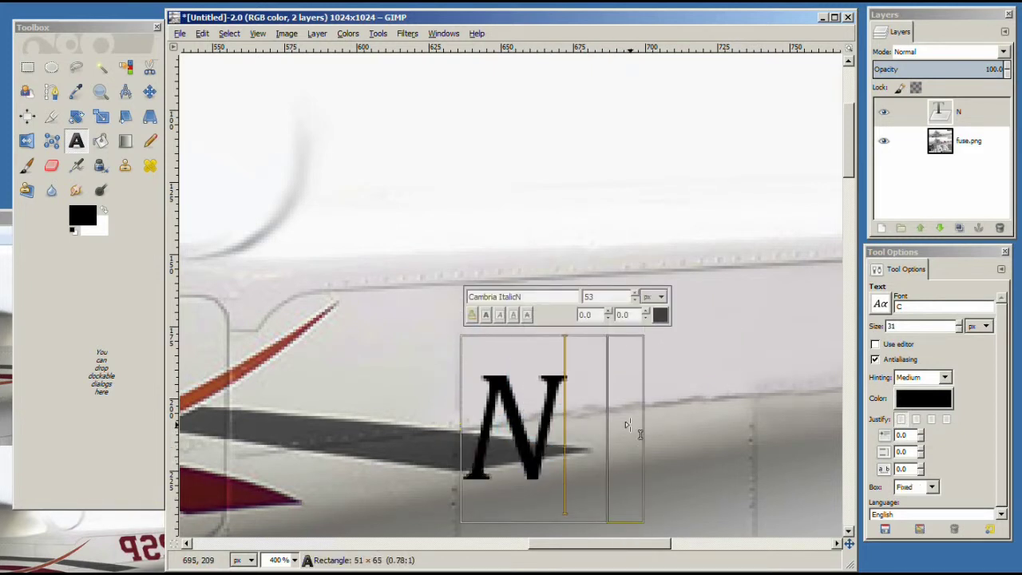
Move the N up on the fuselage and grow it to 68 px
{"action": "left_click", "coordinate": [528, 357]}
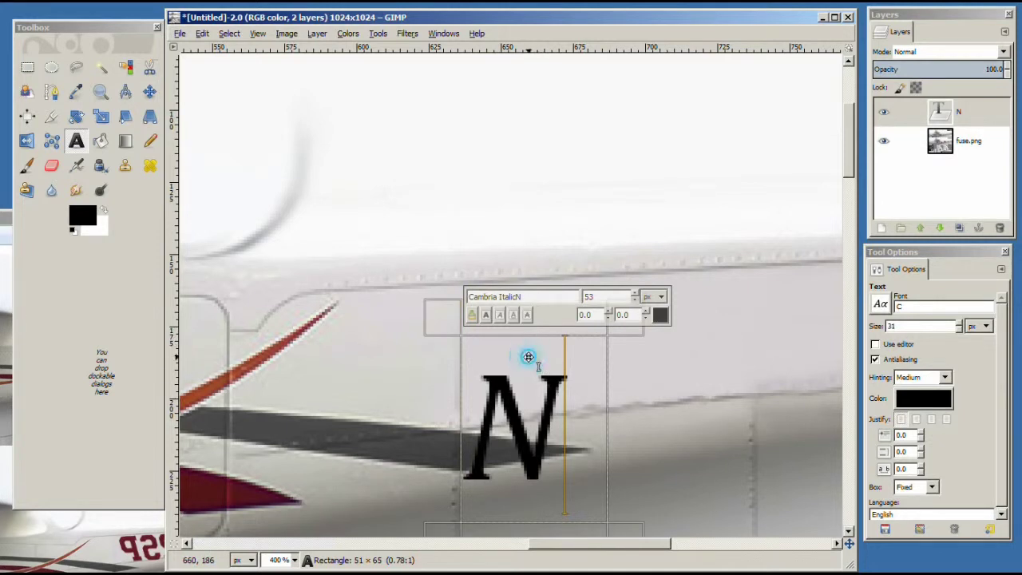
{"action": "left_click_drag", "start_coordinate": [528, 357], "coordinate": [516, 288]}
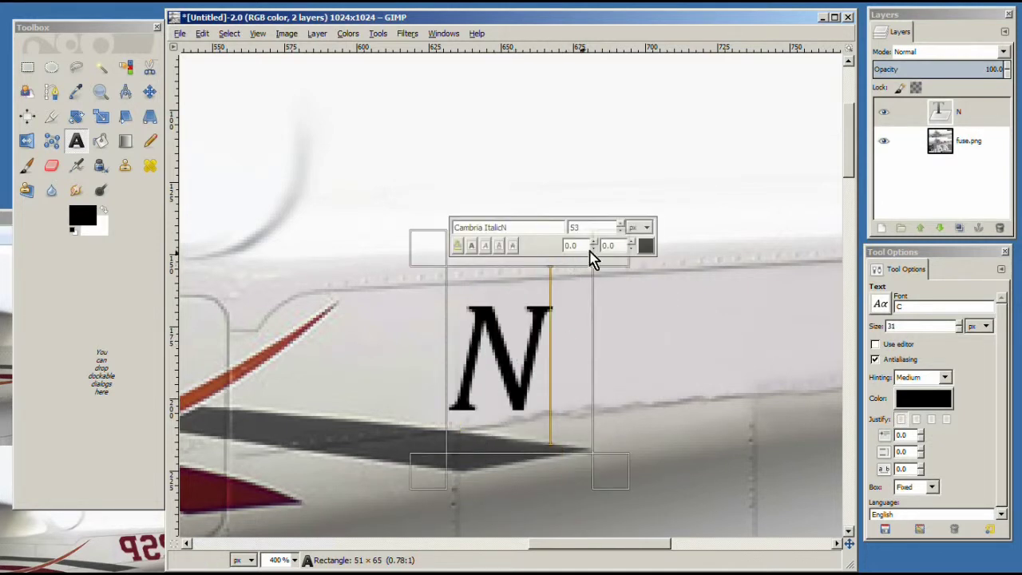
{"action": "double_click", "coordinate": [544, 345]}
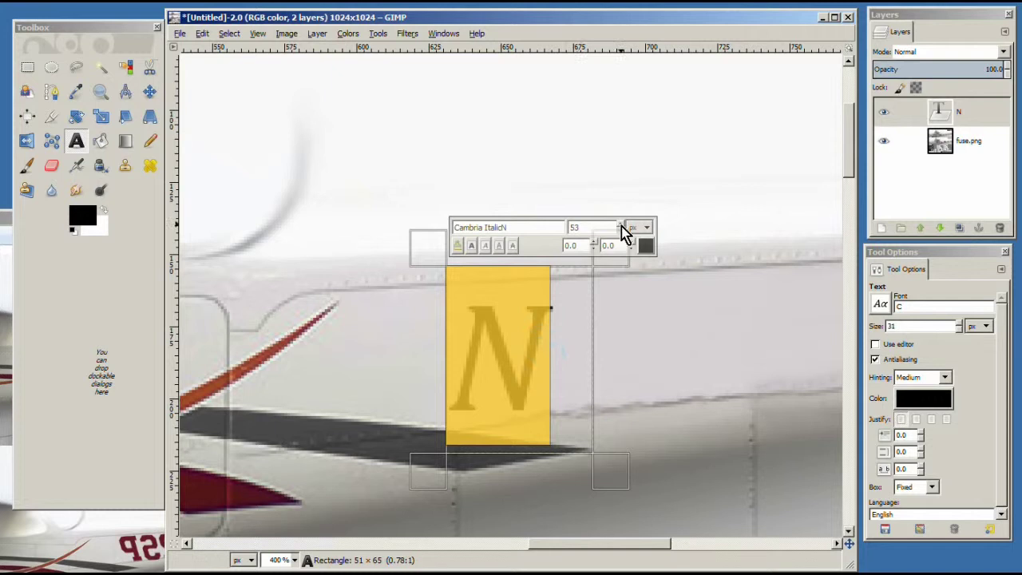
{"action": "left_click", "coordinate": [621, 226]}
{"action": "left_click_drag", "start_coordinate": [620, 225], "coordinate": [621, 227]}
{"action": "left_click", "coordinate": [546, 299]}
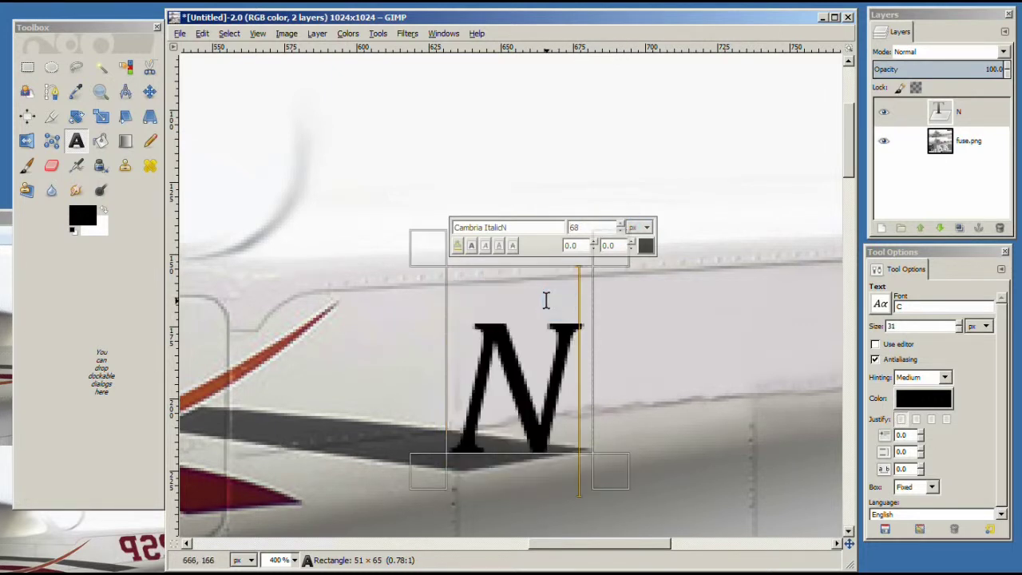
{"action": "left_click_drag", "start_coordinate": [546, 300], "coordinate": [539, 260]}
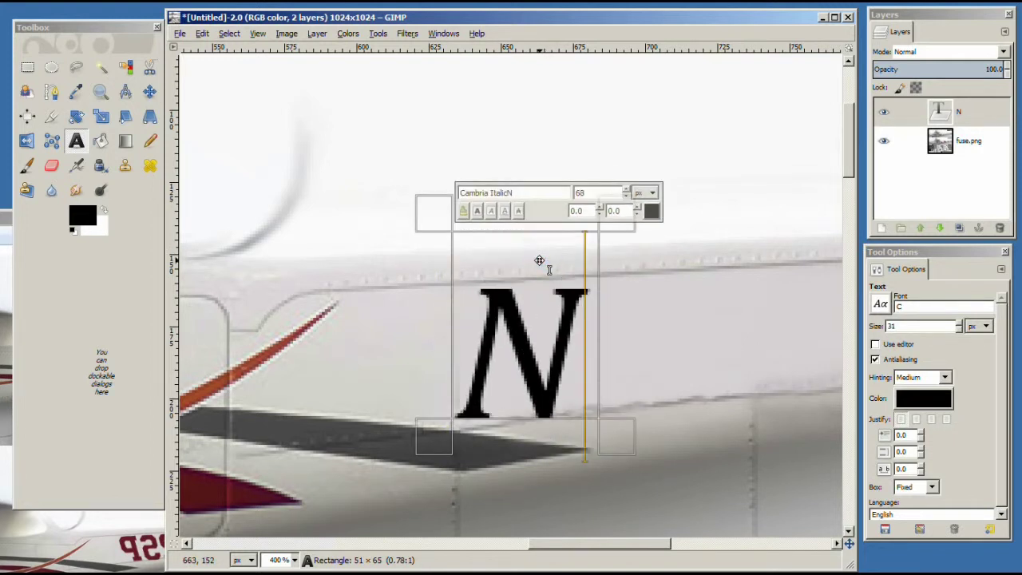
Enlarge the N further, first to 70 px and then to 71 px
{"action": "double_click", "coordinate": [575, 320]}
{"action": "left_click", "coordinate": [626, 190]}
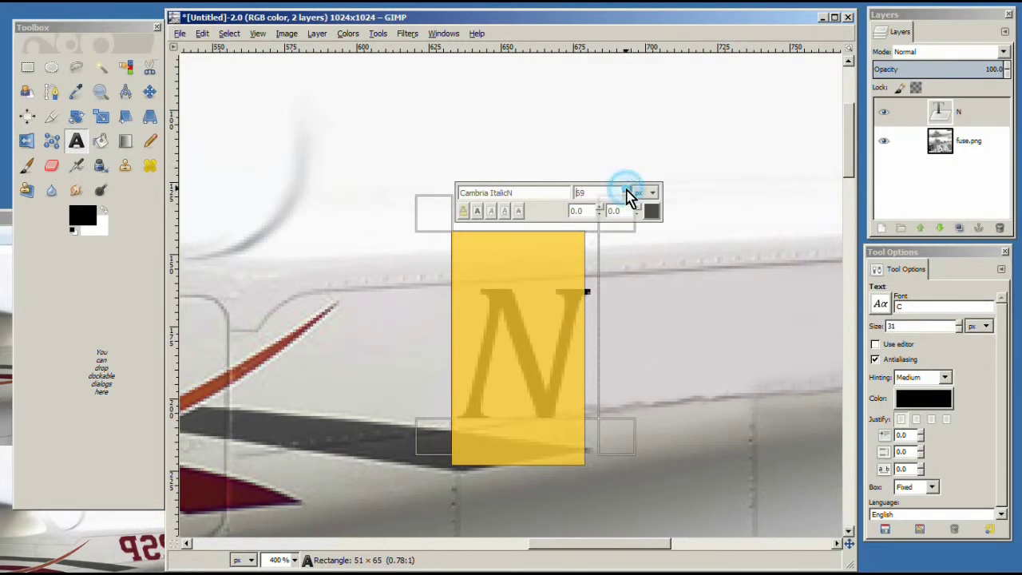
{"action": "left_click", "coordinate": [627, 191]}
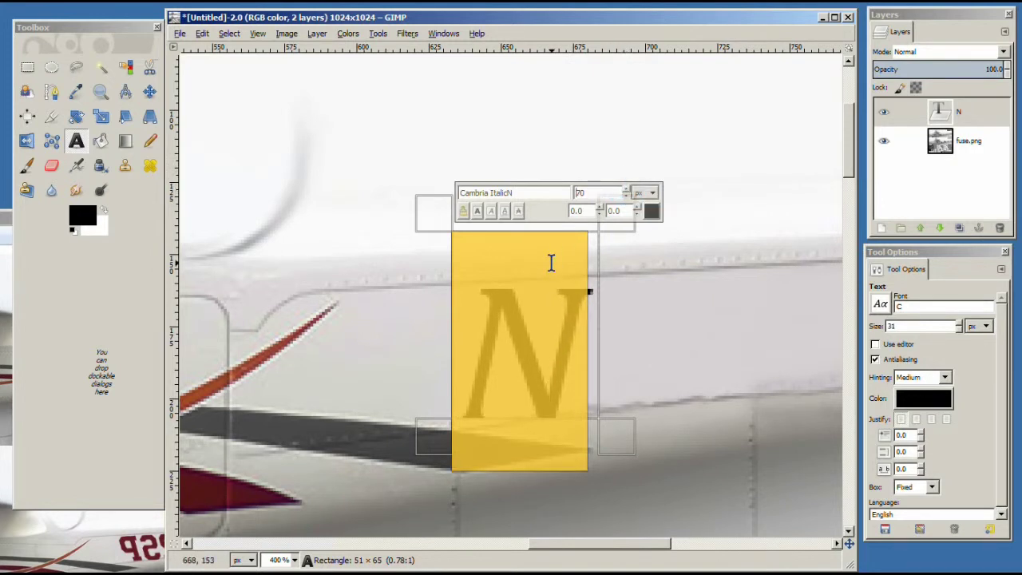
{"action": "left_click", "coordinate": [626, 191]}
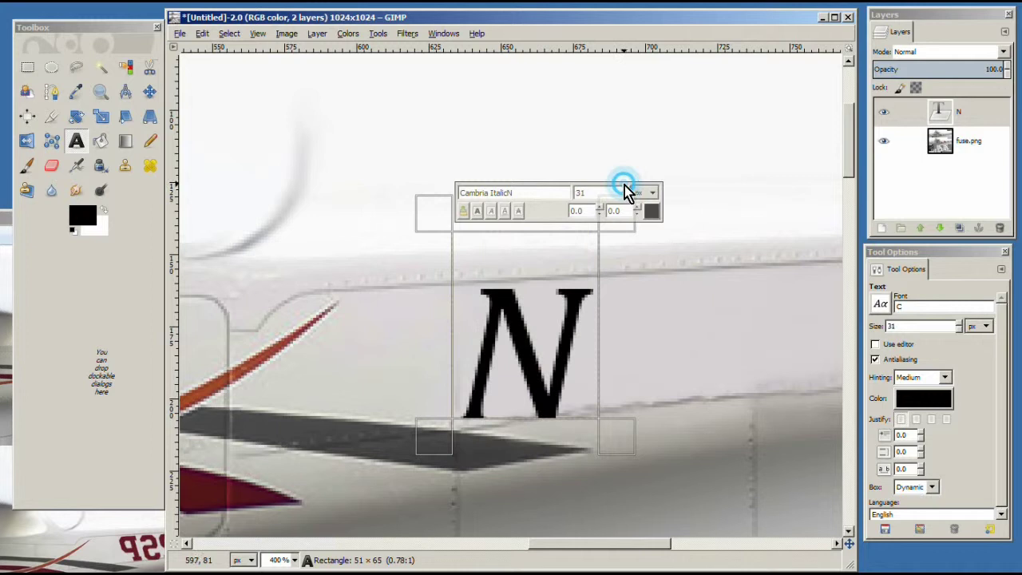
{"action": "left_click", "coordinate": [582, 286]}
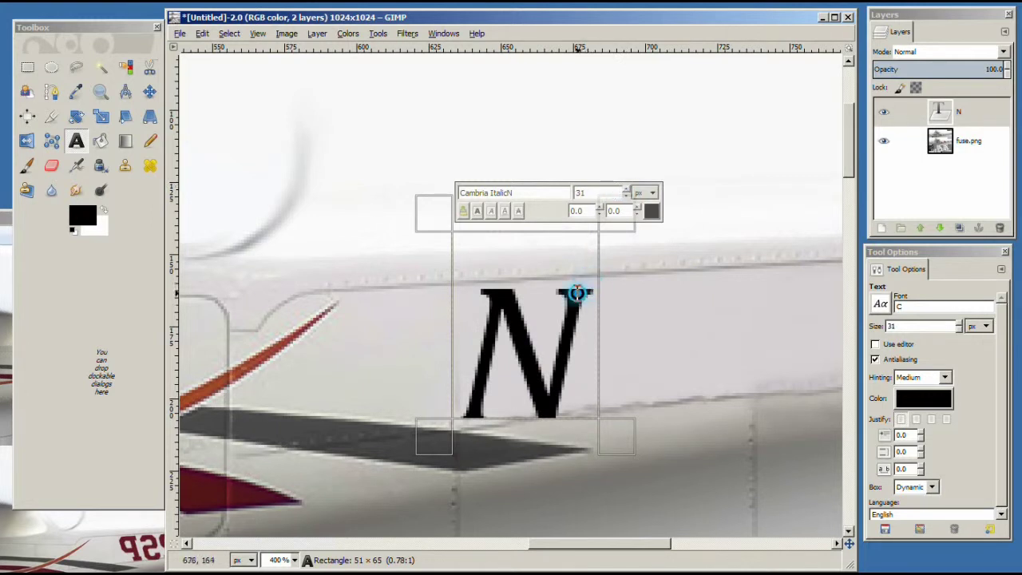
{"action": "double_click", "coordinate": [576, 317]}
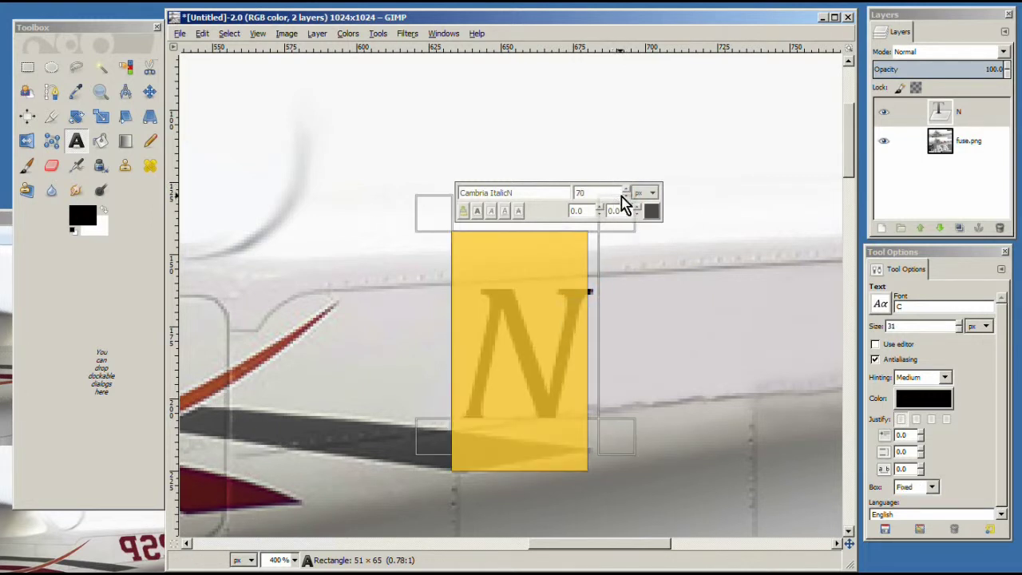
{"action": "left_click", "coordinate": [626, 189]}
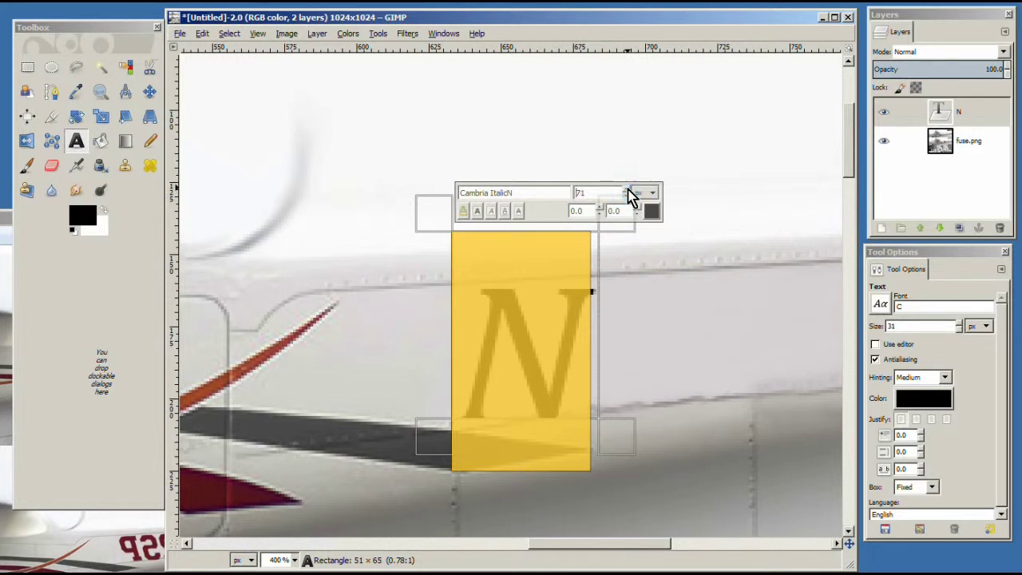
{"action": "left_click", "coordinate": [536, 283]}
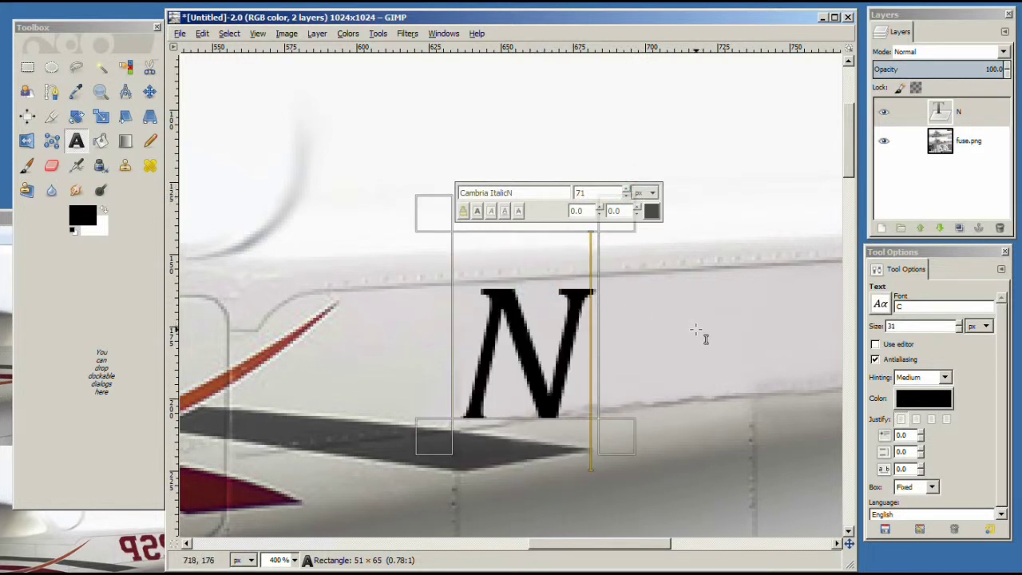
Adjust the N's text frame so its box becomes Fixed around the letter
{"action": "left_click", "coordinate": [530, 269]}
{"action": "left_click", "coordinate": [533, 267]}
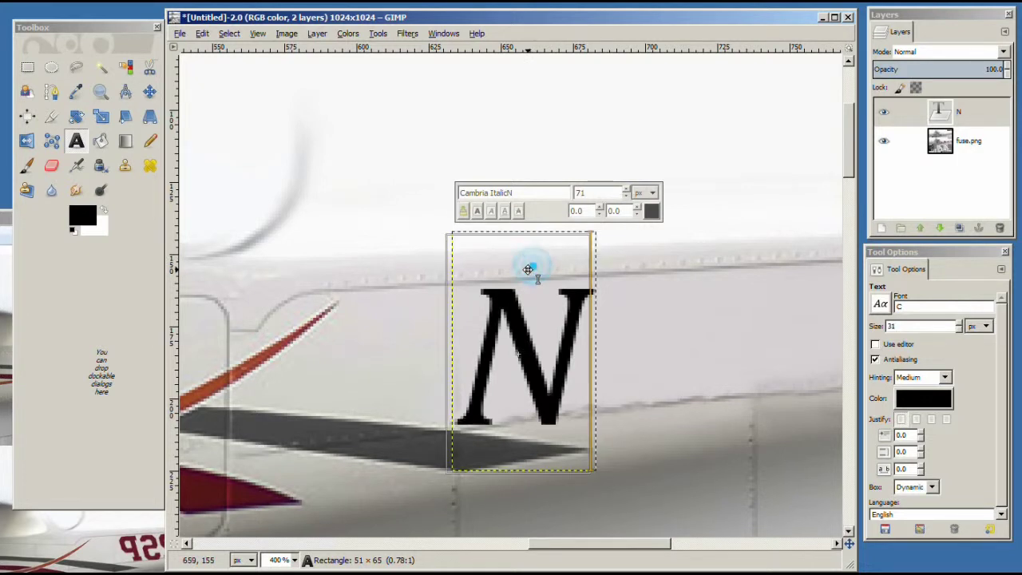
{"action": "left_click", "coordinate": [528, 263]}
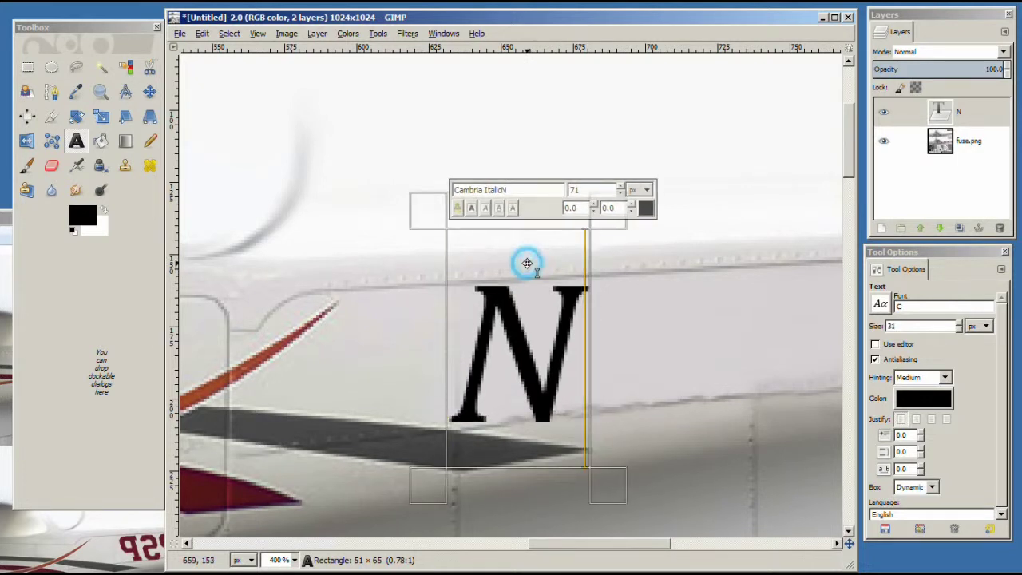
{"action": "left_click", "coordinate": [528, 263]}
{"action": "left_click", "coordinate": [539, 264]}
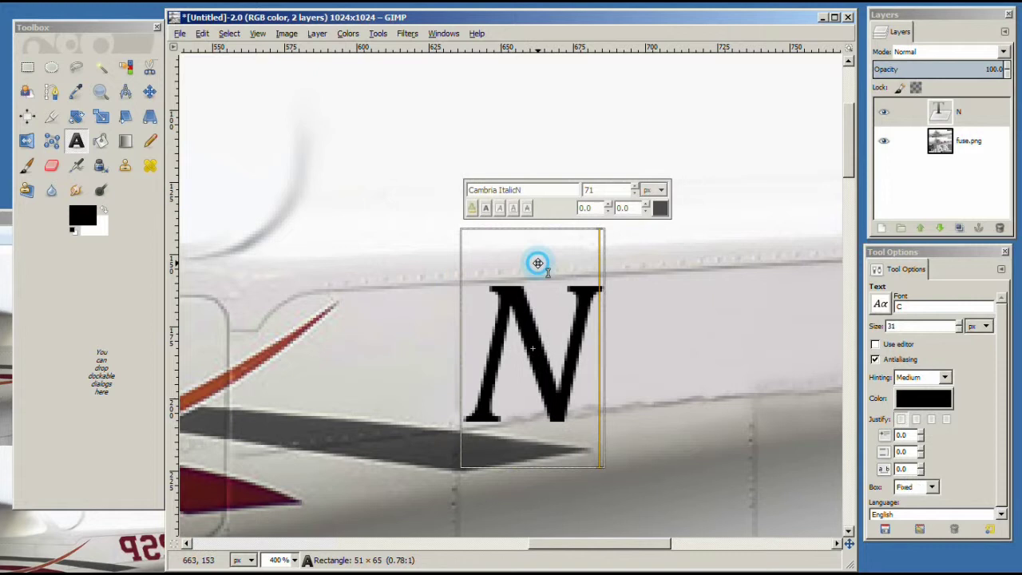
{"action": "left_click", "coordinate": [534, 264]}
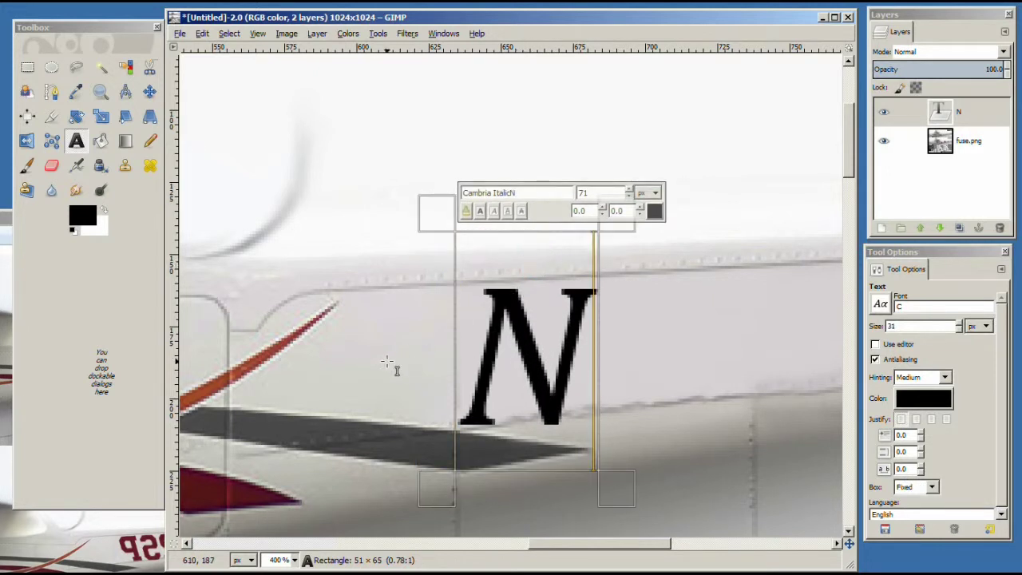
Recolour the 71 px N from black to dark red 571212
{"action": "double_click", "coordinate": [572, 369]}
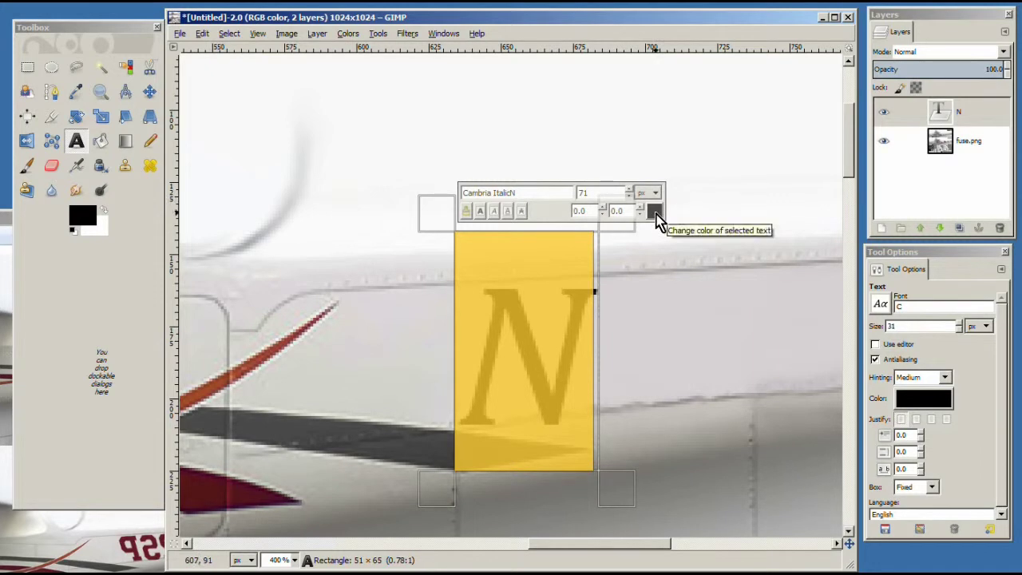
{"action": "left_click", "coordinate": [655, 213]}
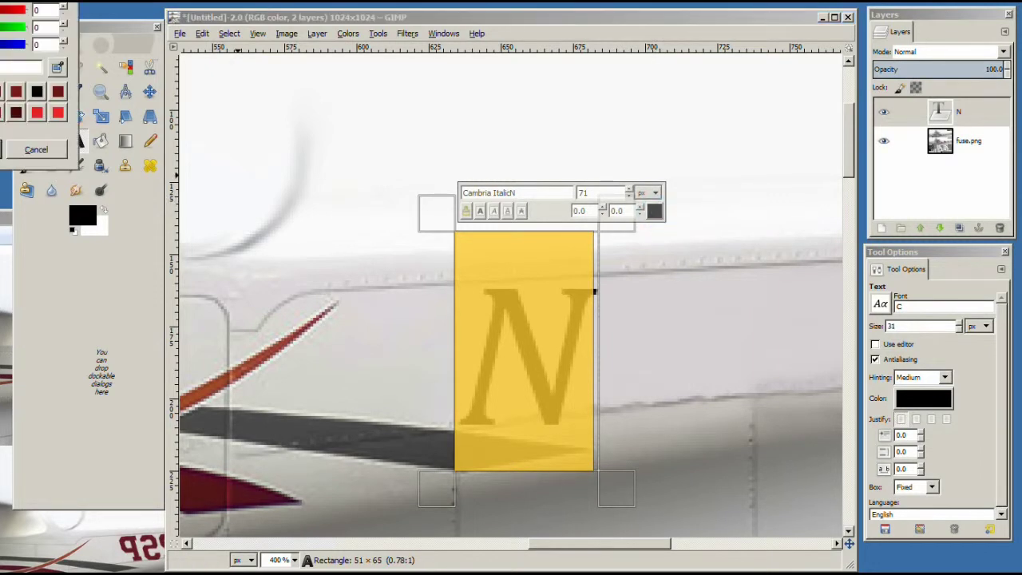
{"action": "left_click_drag", "start_coordinate": [479, 106], "coordinate": [645, 83]}
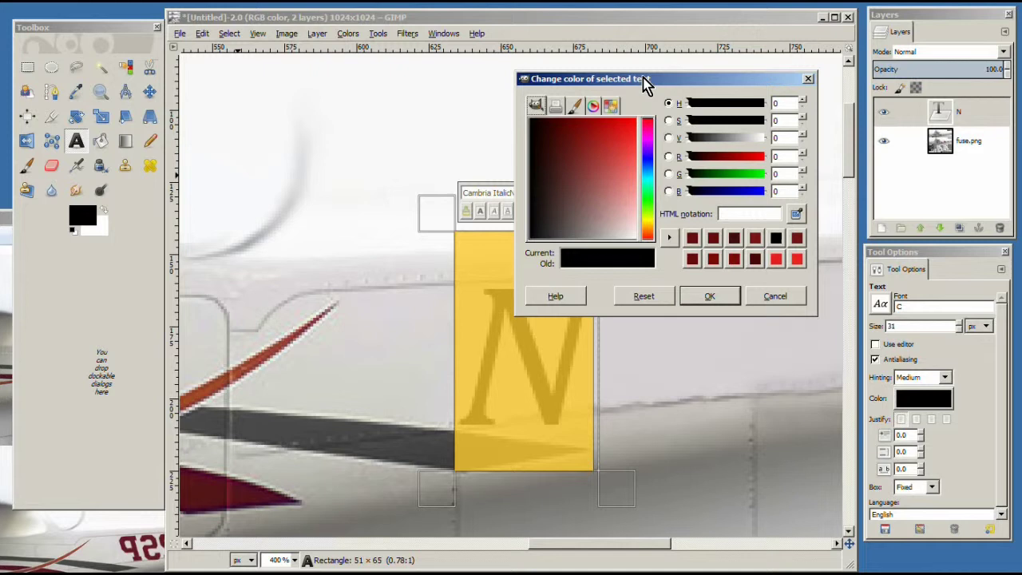
{"action": "left_click", "coordinate": [797, 213]}
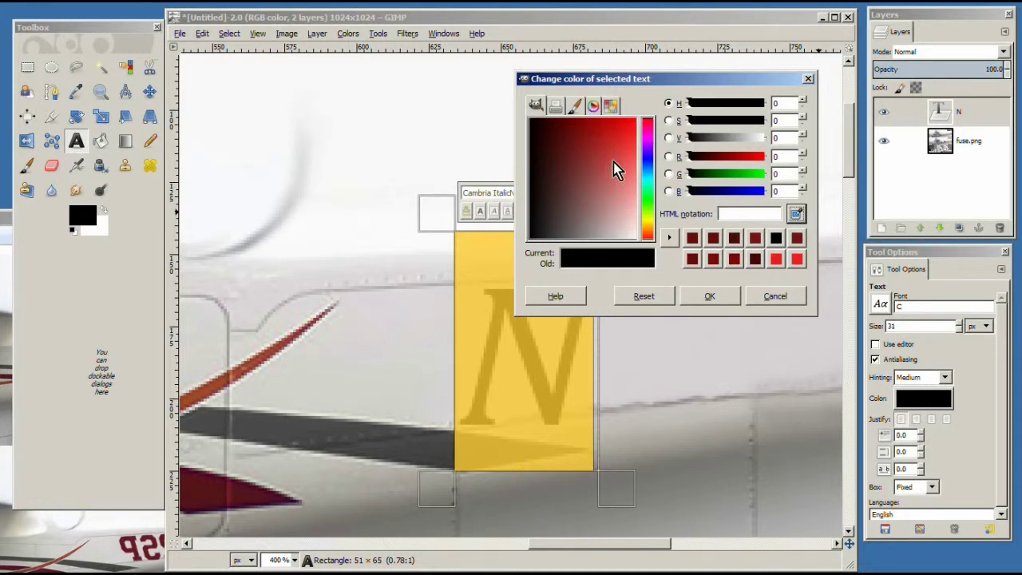
{"action": "left_click", "coordinate": [566, 144]}
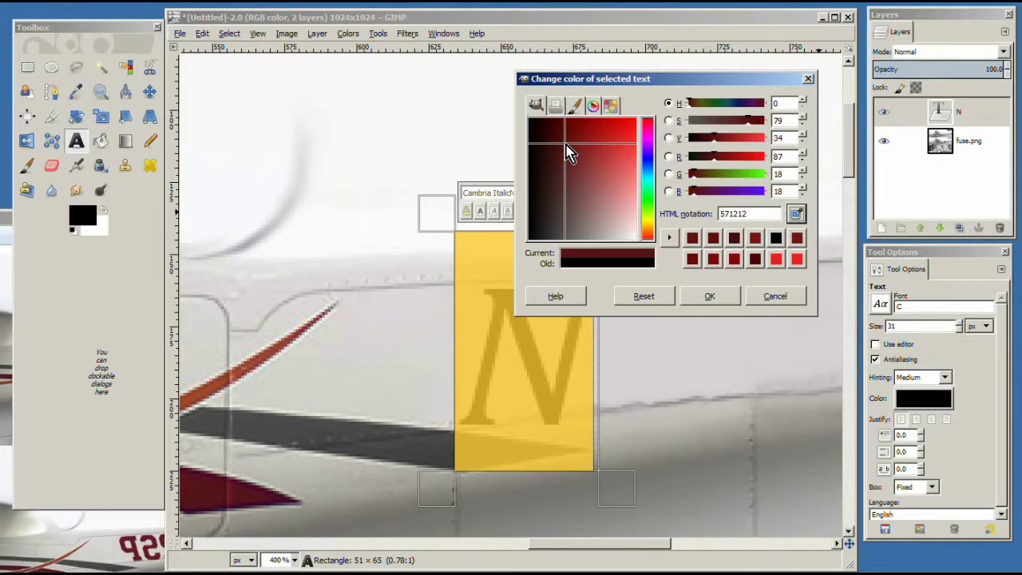
{"action": "left_click", "coordinate": [724, 297]}
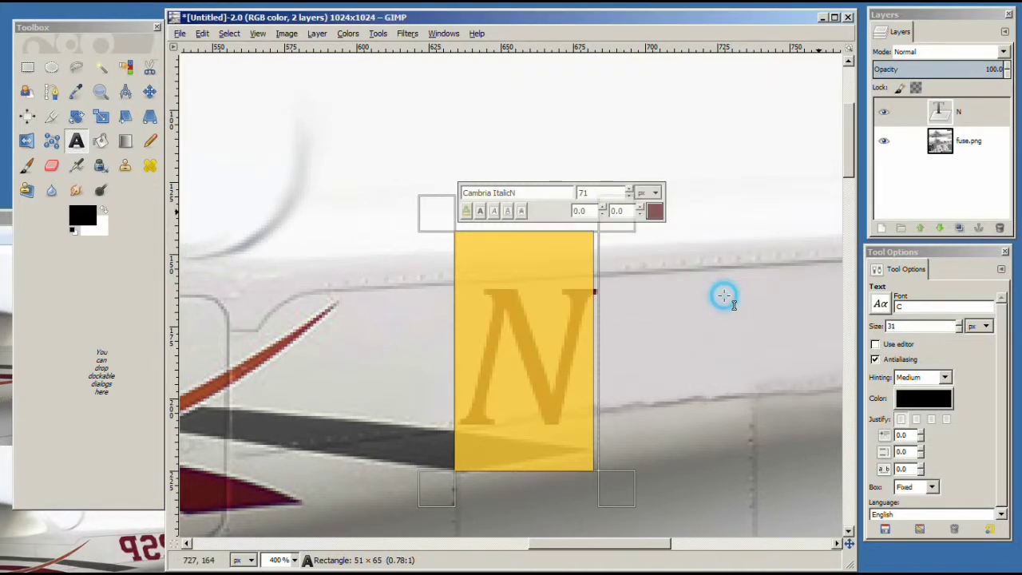
Keep the red N in its original spot and start a new text box to its right
{"action": "key", "text": "Right"}
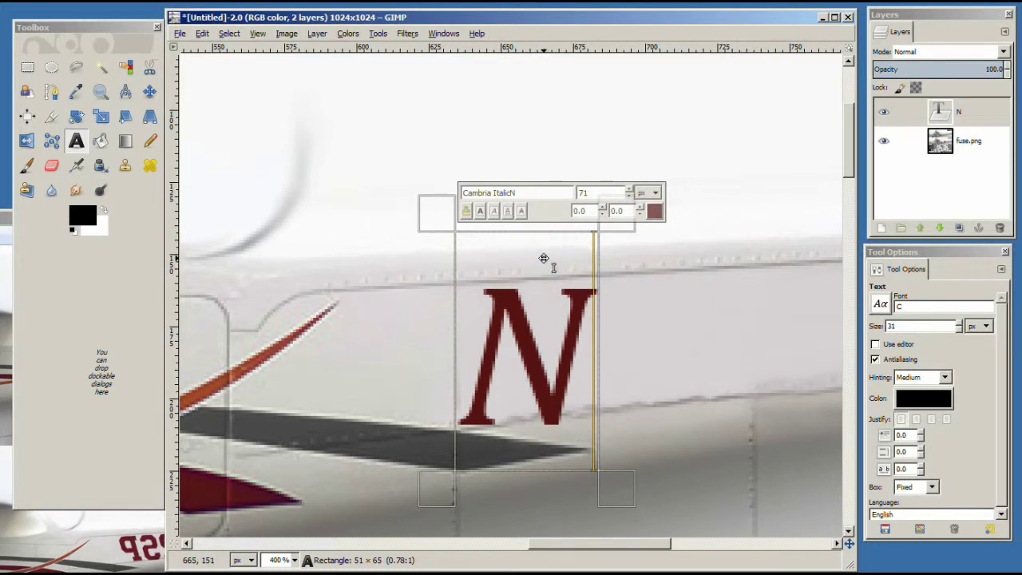
{"action": "left_click_drag", "start_coordinate": [543, 258], "coordinate": [332, 333]}
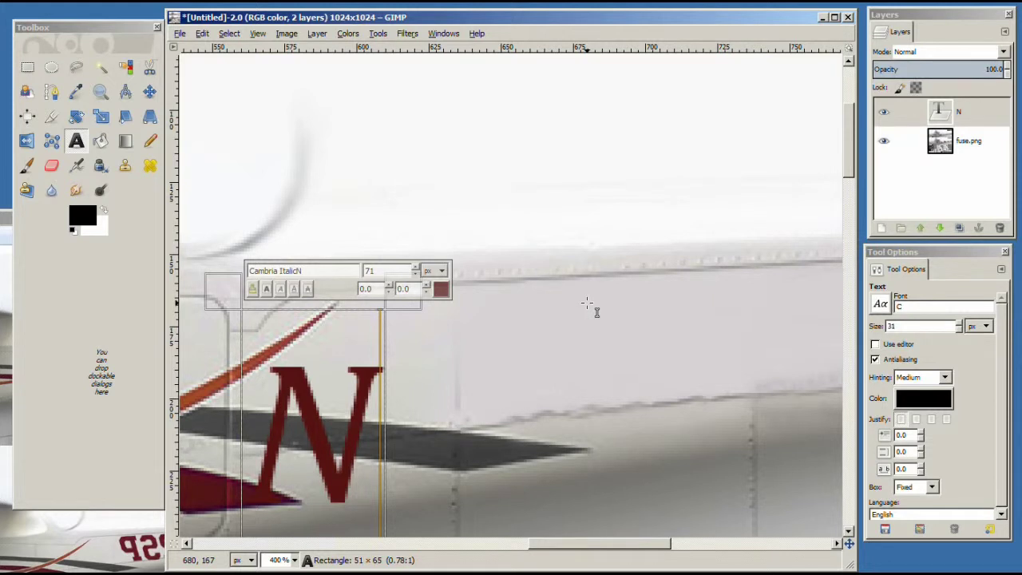
{"action": "key", "text": "ctrl+z"}
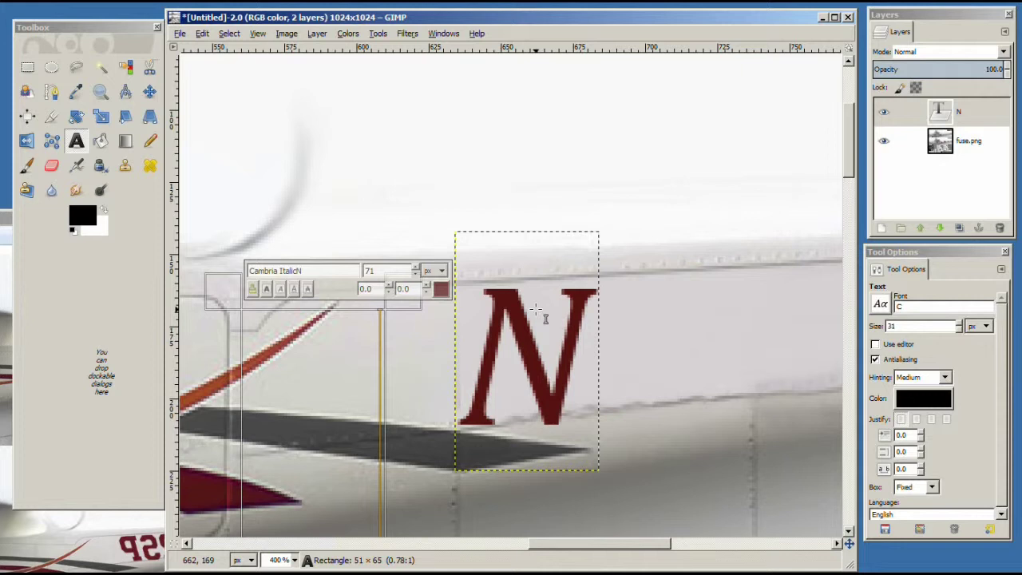
{"action": "left_click", "coordinate": [625, 283]}
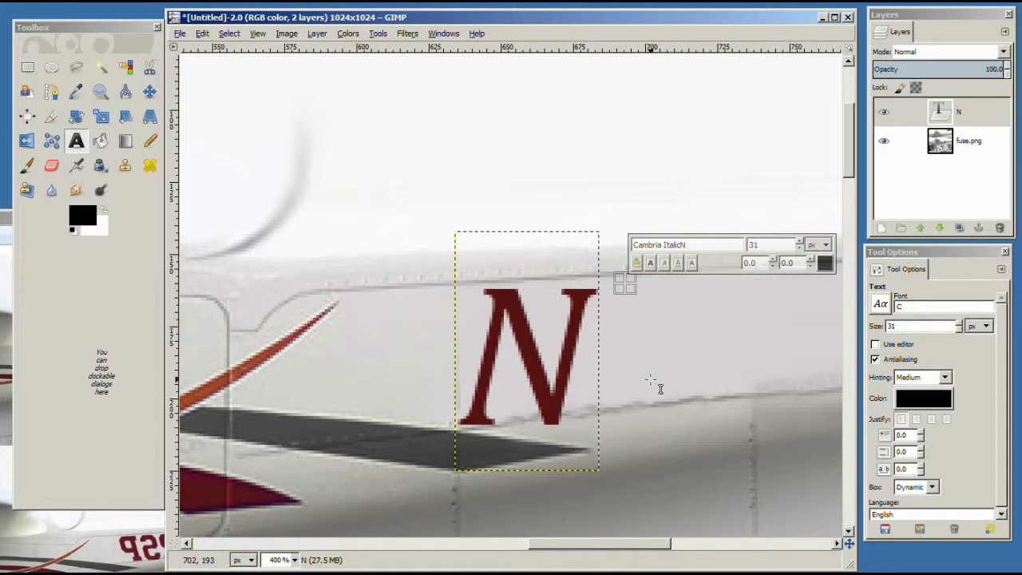
Type an 8 beside the N and set its font size to 71
{"action": "left_click", "coordinate": [651, 380]}
{"action": "type", "text": "8"}
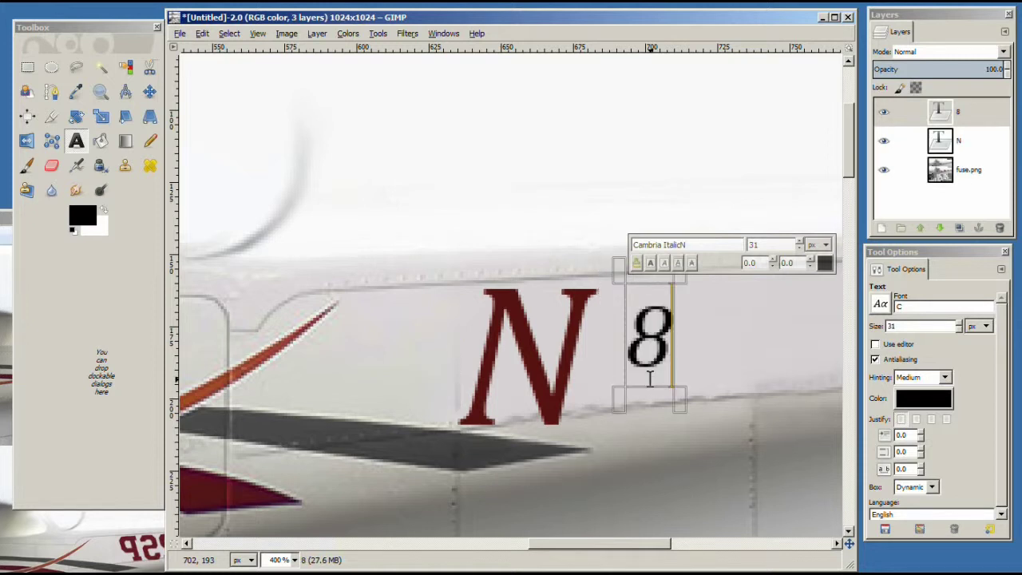
{"action": "left_click", "coordinate": [667, 320]}
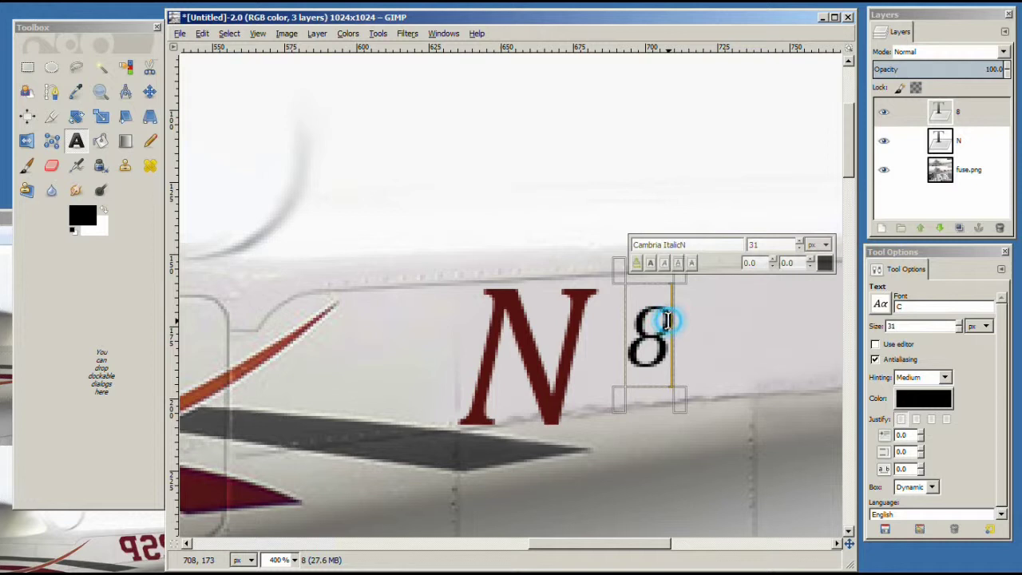
{"action": "double_click", "coordinate": [667, 320]}
{"action": "left_click", "coordinate": [769, 246]}
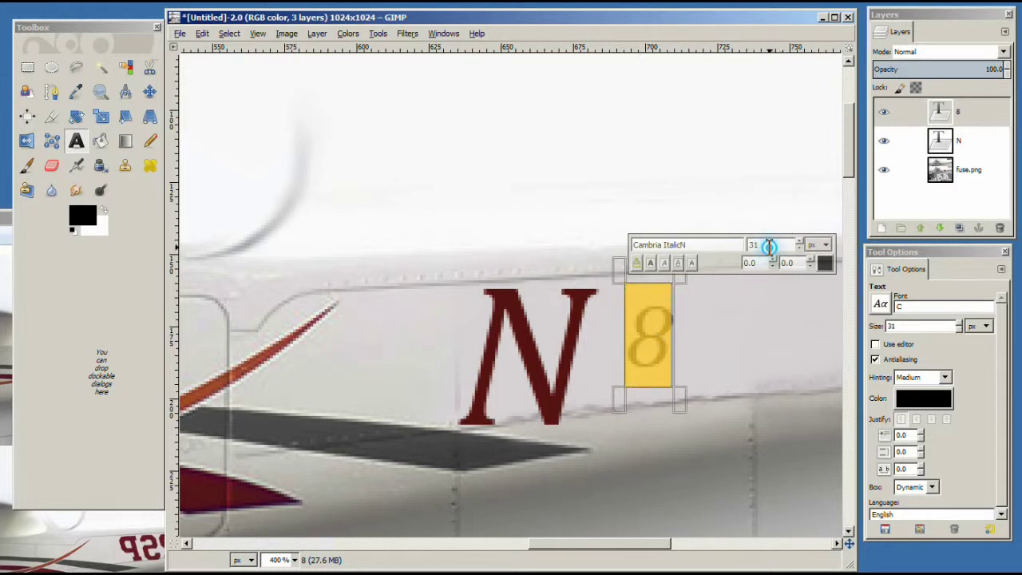
{"action": "double_click", "coordinate": [751, 246]}
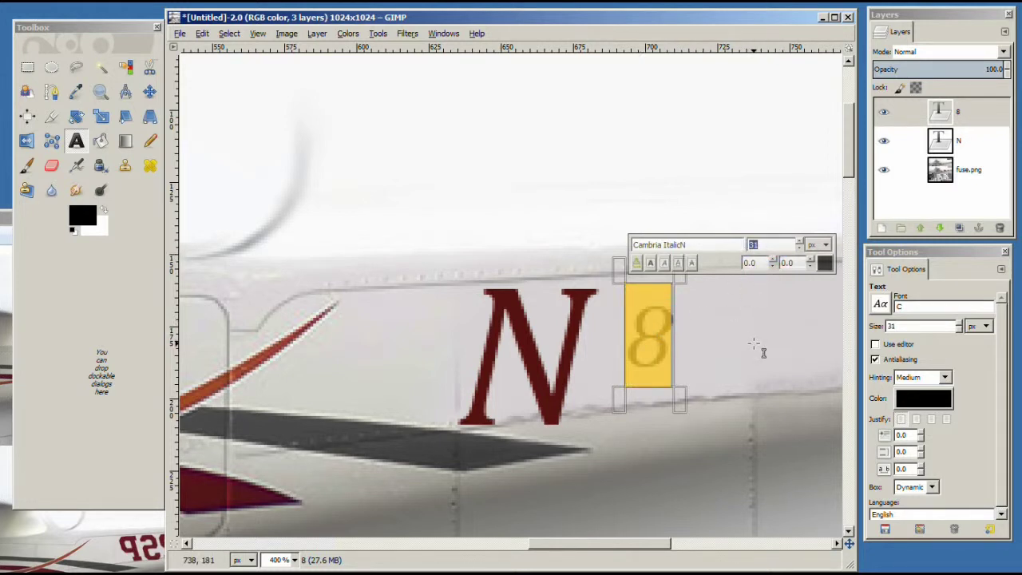
{"action": "type", "text": "71"}
{"action": "key", "text": "Return"}
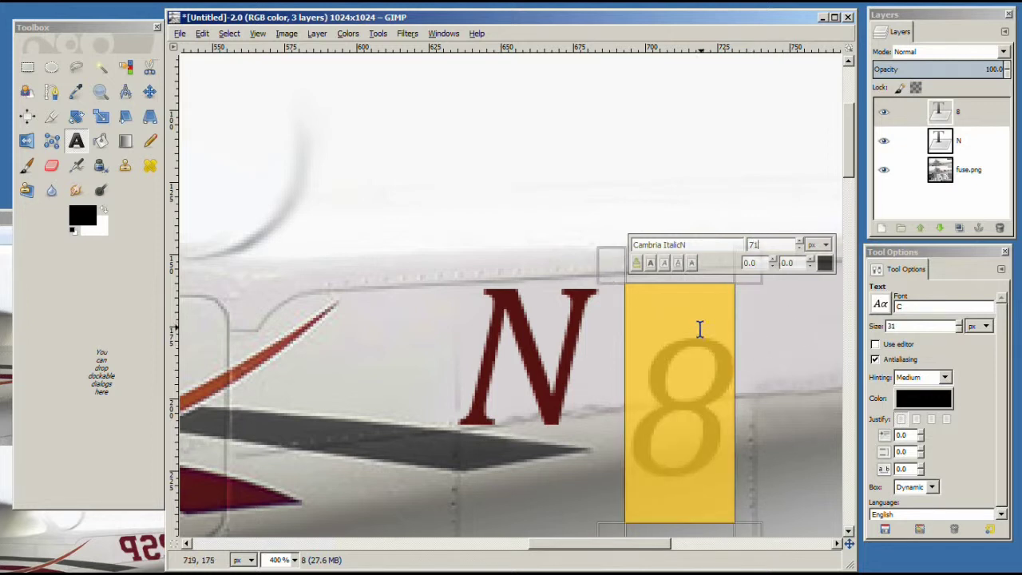
Pick dark red 5a1313 as the colour of the 8
{"action": "left_click", "coordinate": [825, 264]}
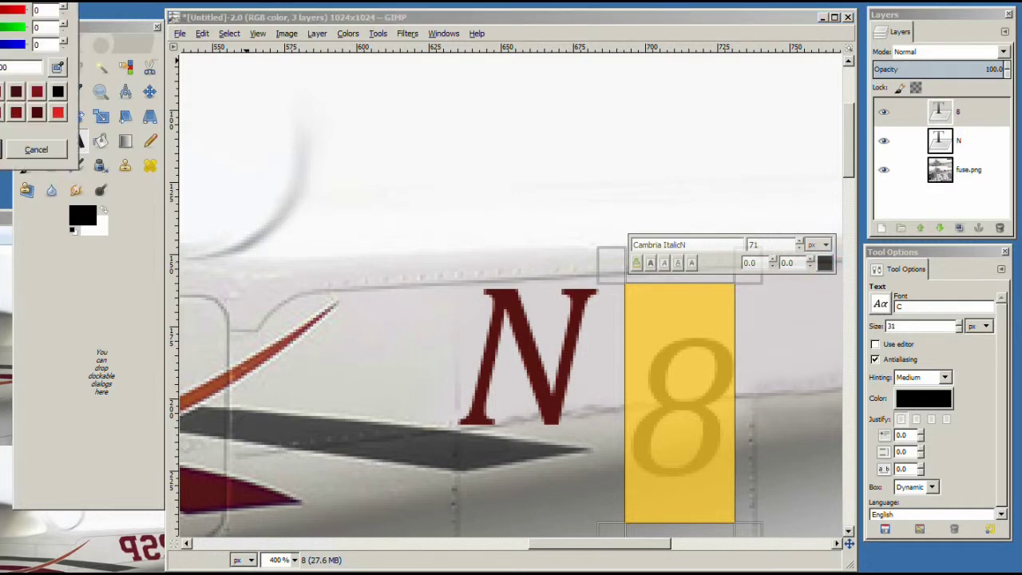
{"action": "left_click_drag", "start_coordinate": [0, 0], "coordinate": [365, 58]}
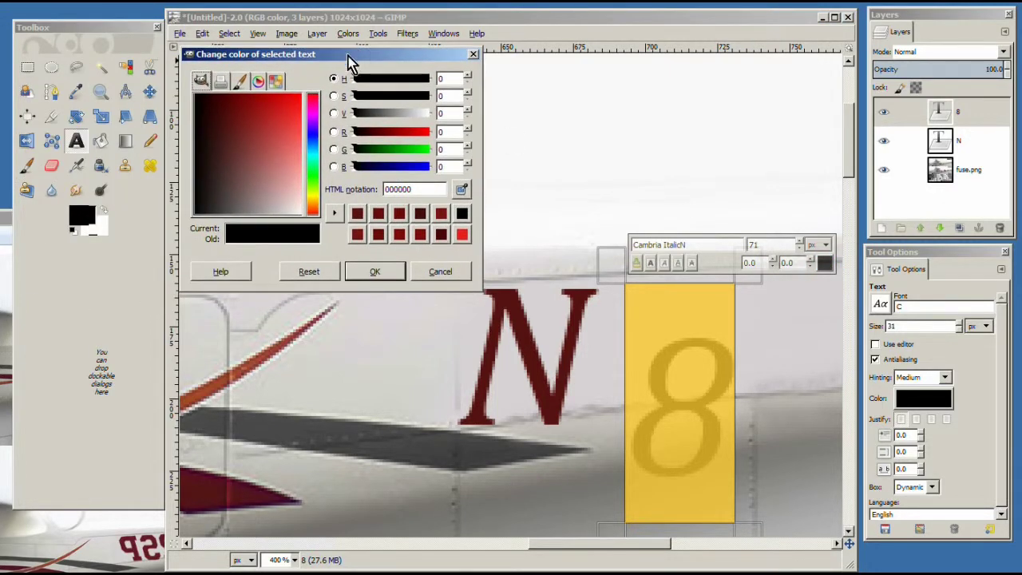
{"action": "left_click", "coordinate": [231, 117]}
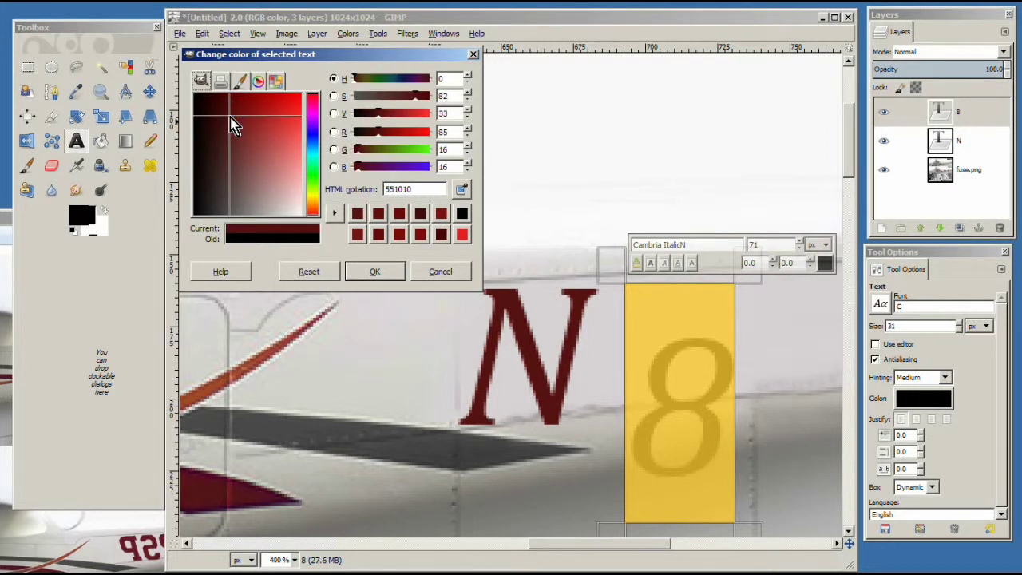
{"action": "mouse_move", "coordinate": [225, 118]}
{"action": "left_mouse_down"}
{"action": "mouse_move", "coordinate": [219, 109]}
{"action": "mouse_move", "coordinate": [233, 121]}
{"action": "left_mouse_up"}
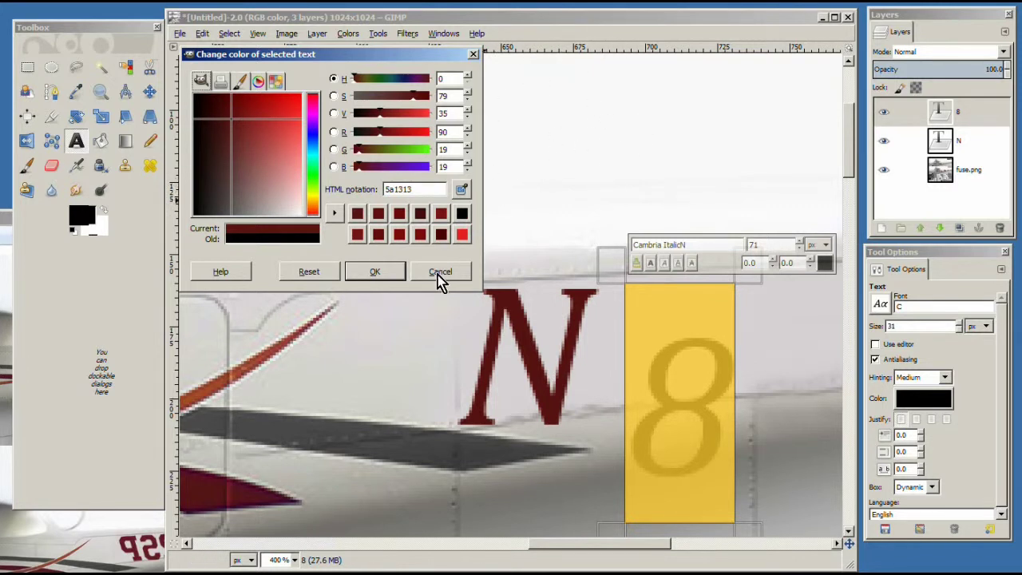
Apply the dark red to the 8, move it up beside the N, and adjust its frame width
{"action": "left_click", "coordinate": [394, 274]}
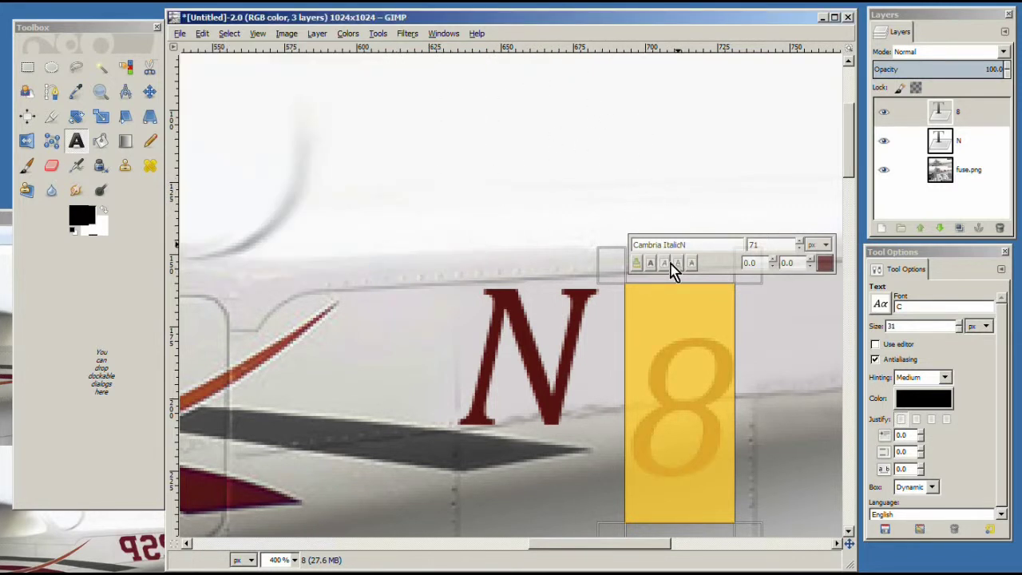
{"action": "left_click", "coordinate": [674, 298]}
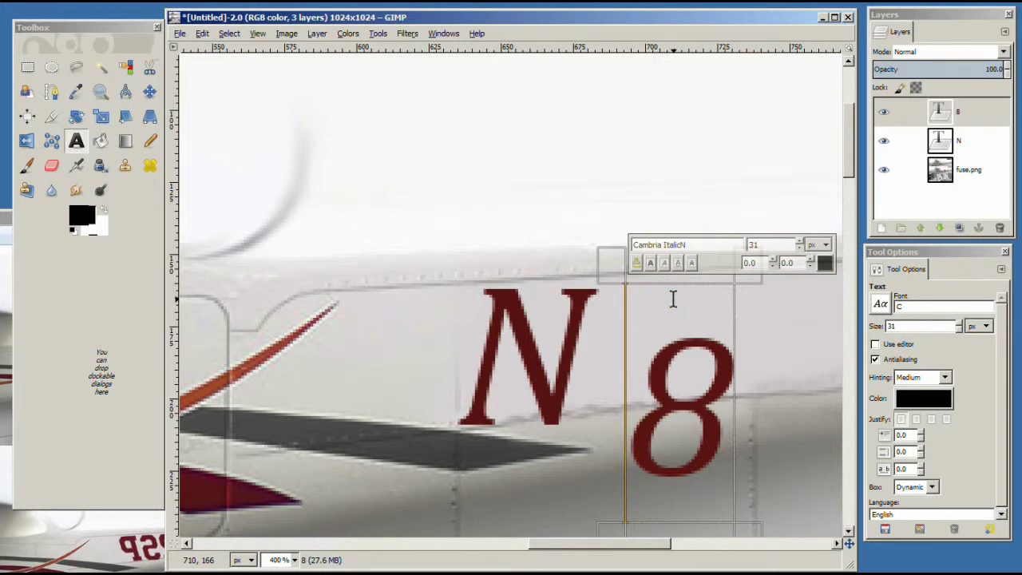
{"action": "left_click_drag", "start_coordinate": [674, 299], "coordinate": [639, 239]}
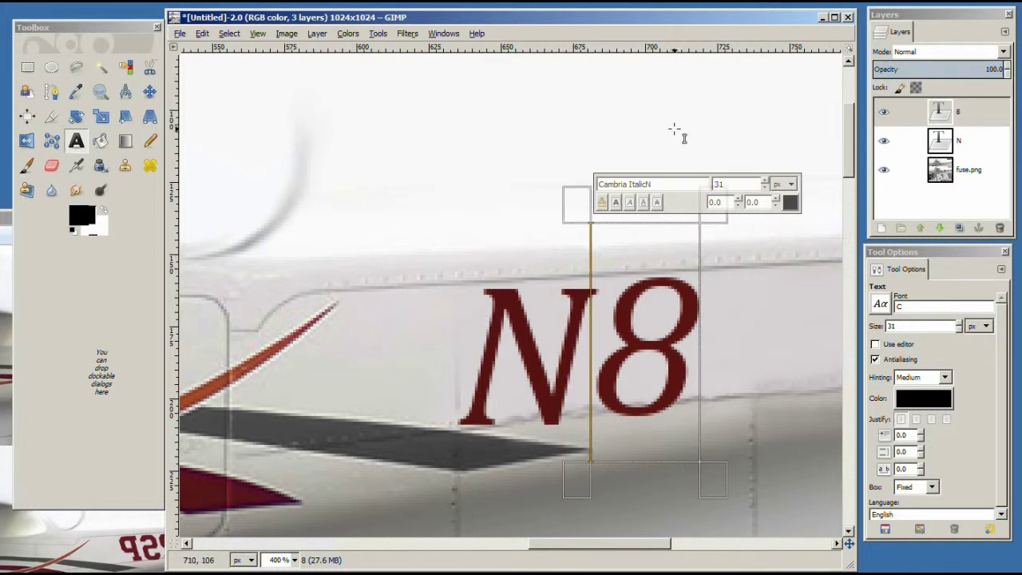
{"action": "left_click_drag", "start_coordinate": [740, 299], "coordinate": [700, 294]}
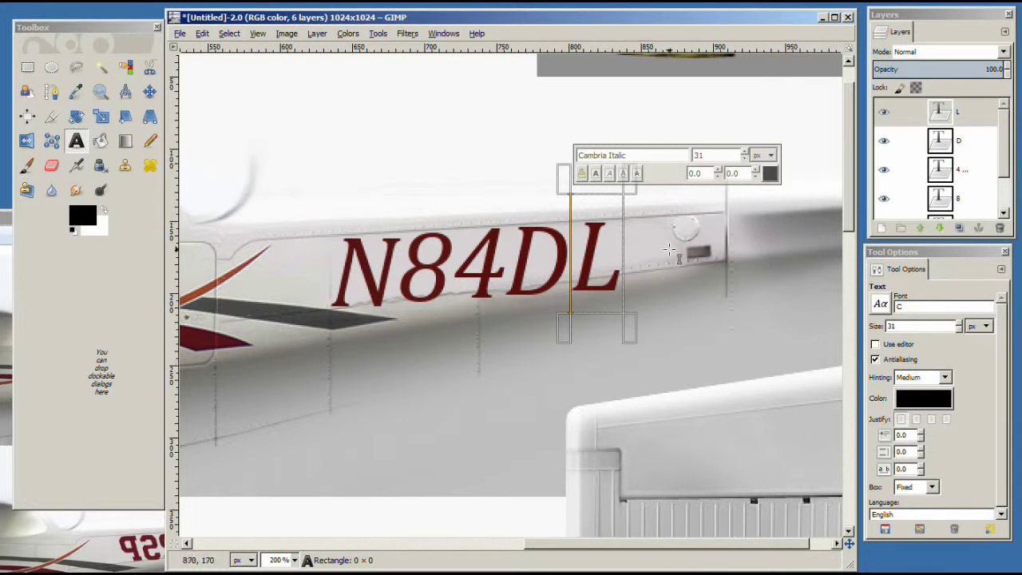
{"action": "left_click", "coordinate": [771, 172]}
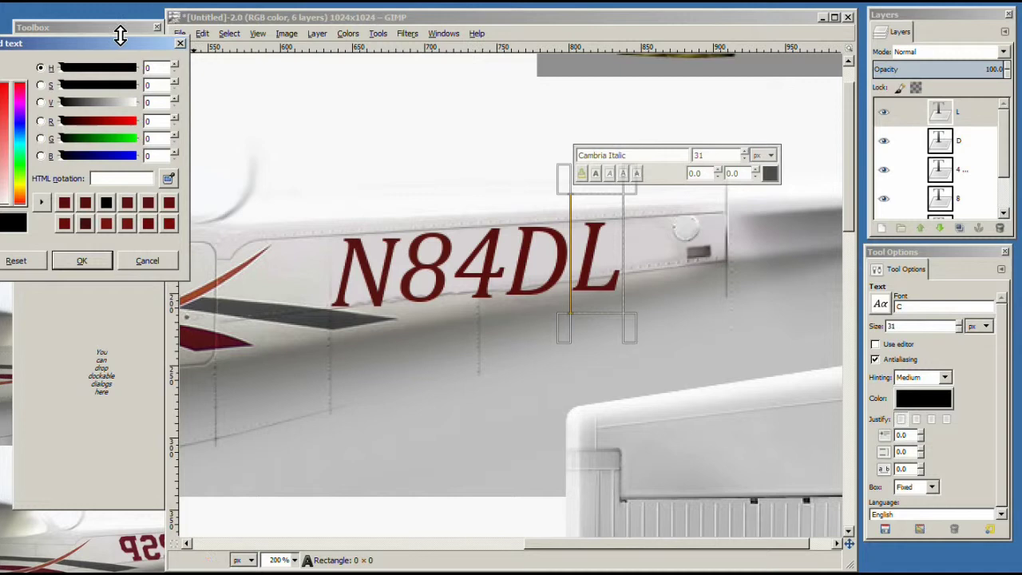
{"action": "left_click_drag", "start_coordinate": [117, 44], "coordinate": [578, 119]}
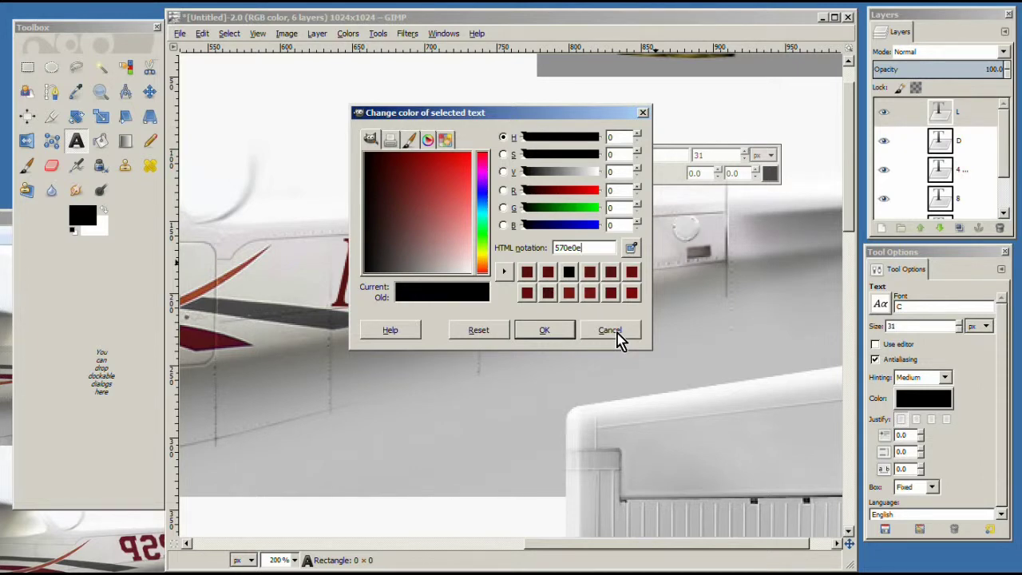
{"action": "left_click_drag", "start_coordinate": [502, 116], "coordinate": [171, 47]}
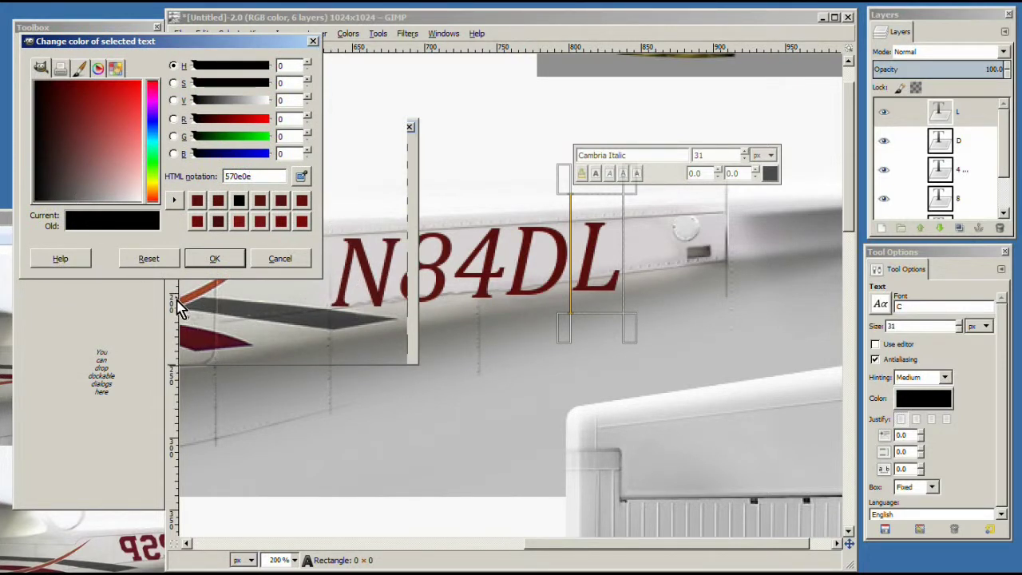
{"action": "double_click", "coordinate": [258, 176]}
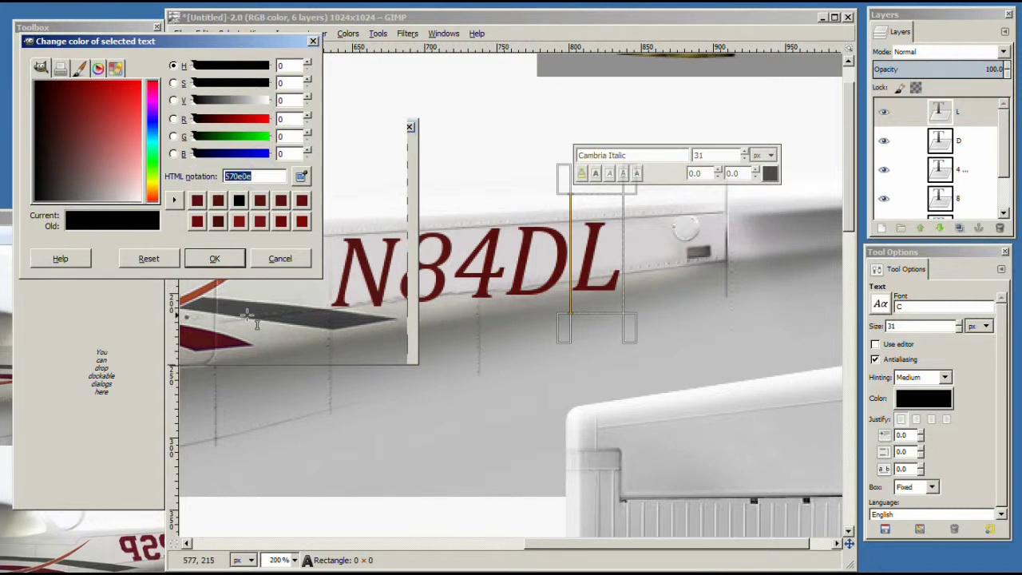
{"action": "left_click", "coordinate": [313, 41]}
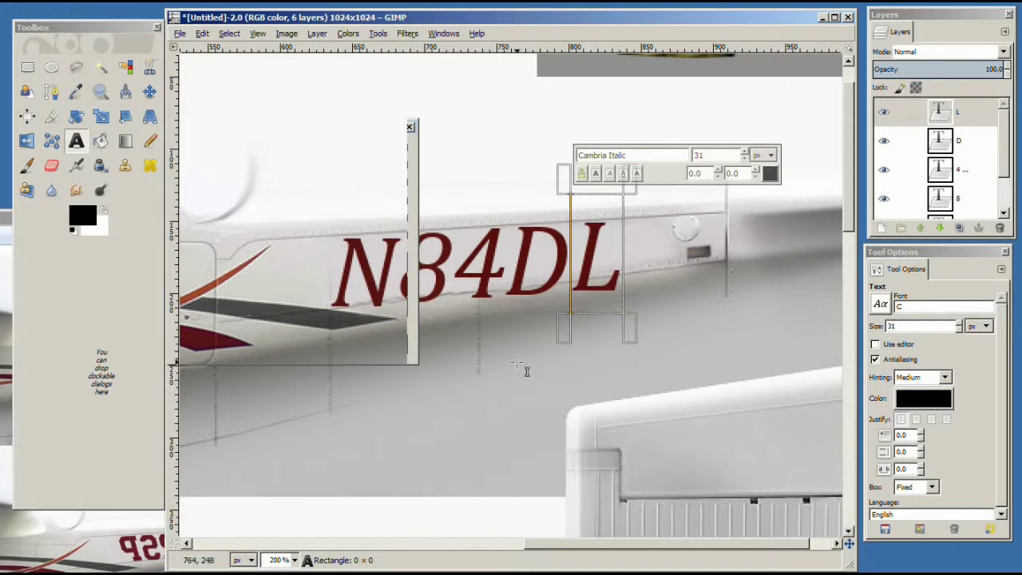
{"action": "left_click", "coordinate": [538, 384]}
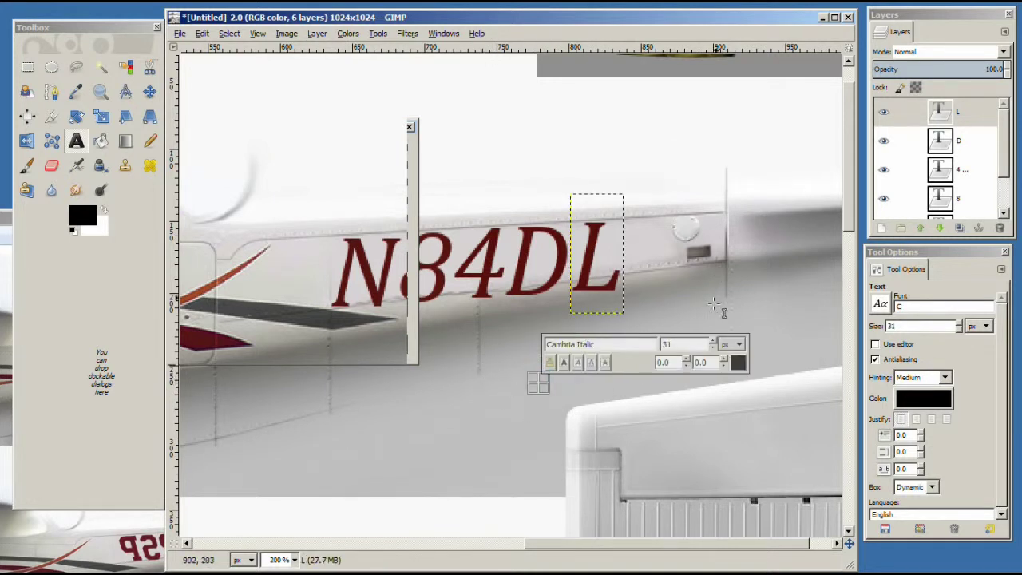